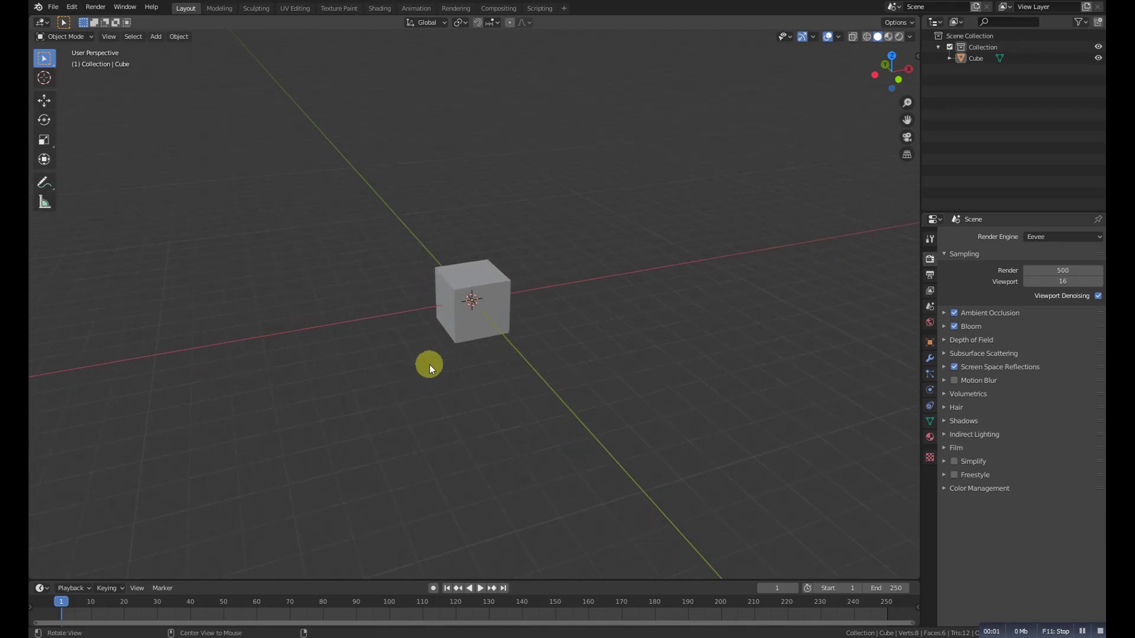
Step: Delete the default cube and add a UV sphere at the origin
middle_click_drag(431, 364, 442, 283)
left_click(477, 295)
key("x")
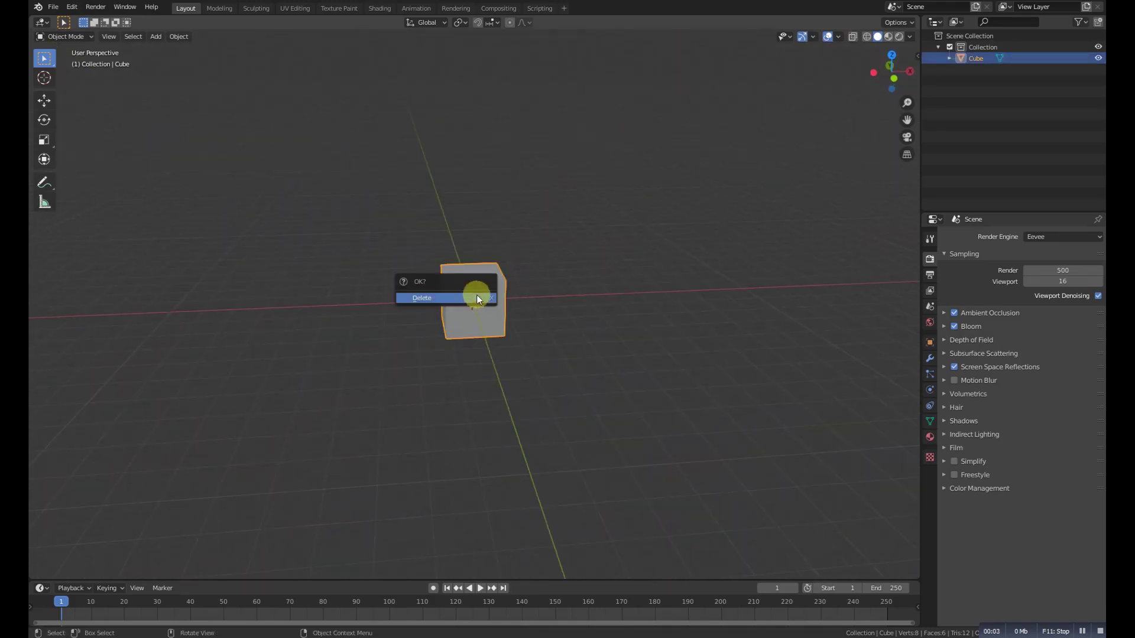
left_click(477, 297)
key("shift+a")
mouse_move(467, 283)
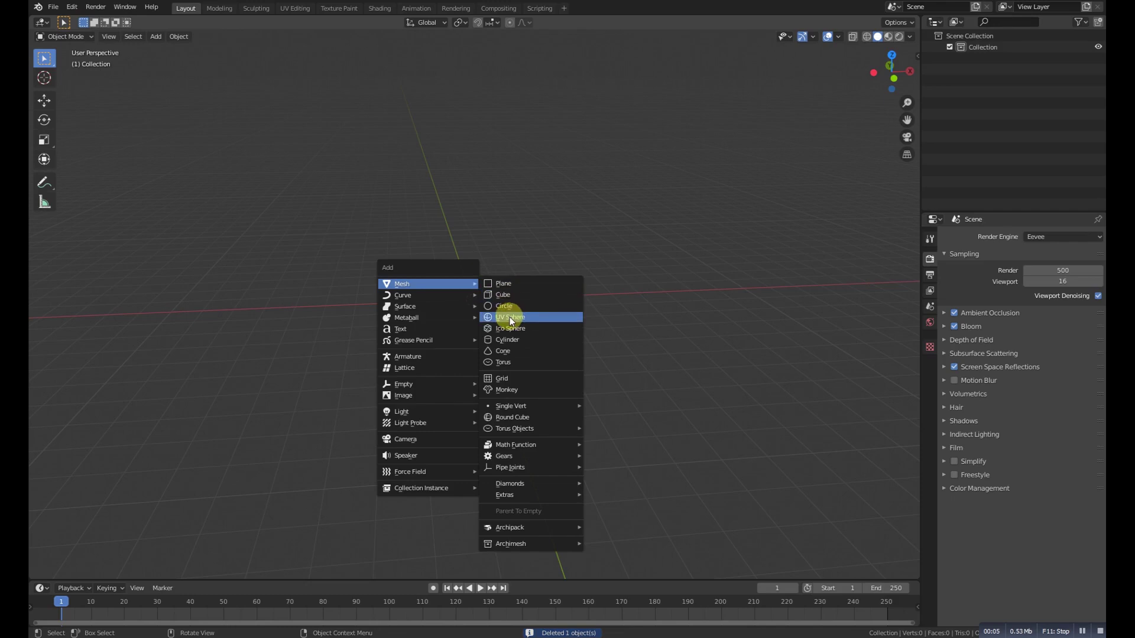
left_click(510, 317)
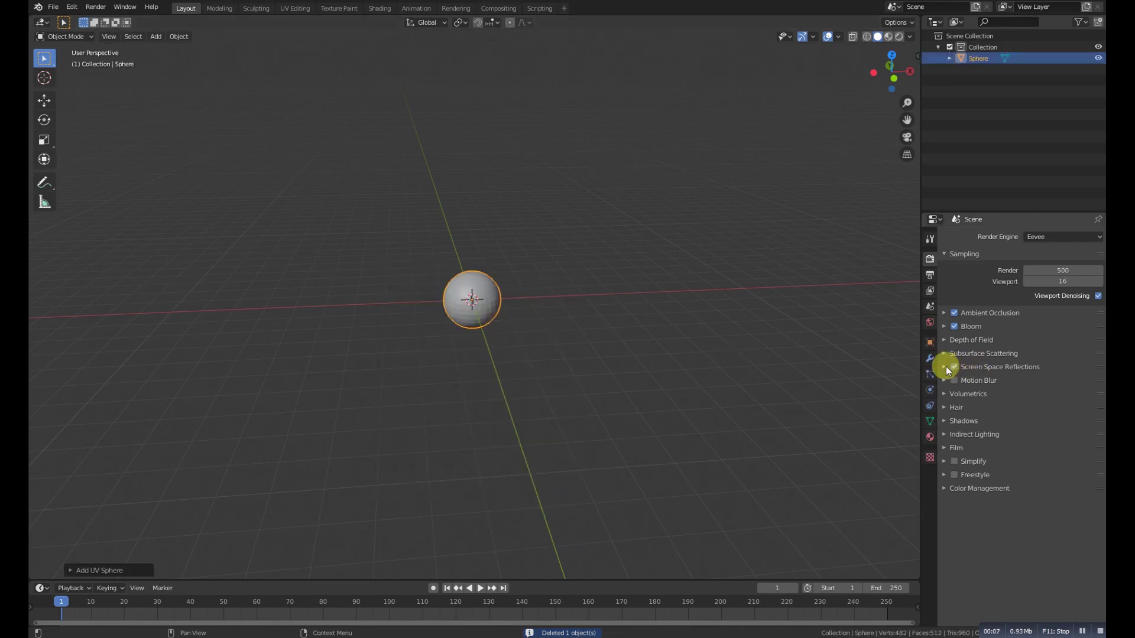
Step: Give the sphere a Subdivision Surface modifier with viewport level 3 and apply it
left_click(929, 358)
left_click(976, 237)
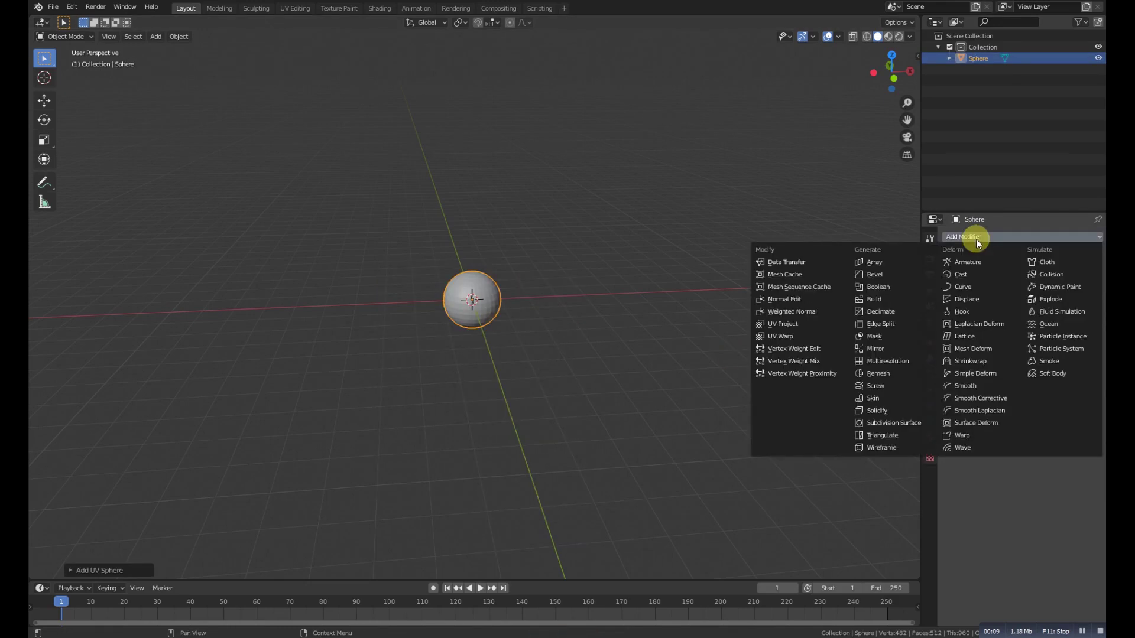
left_click(910, 421)
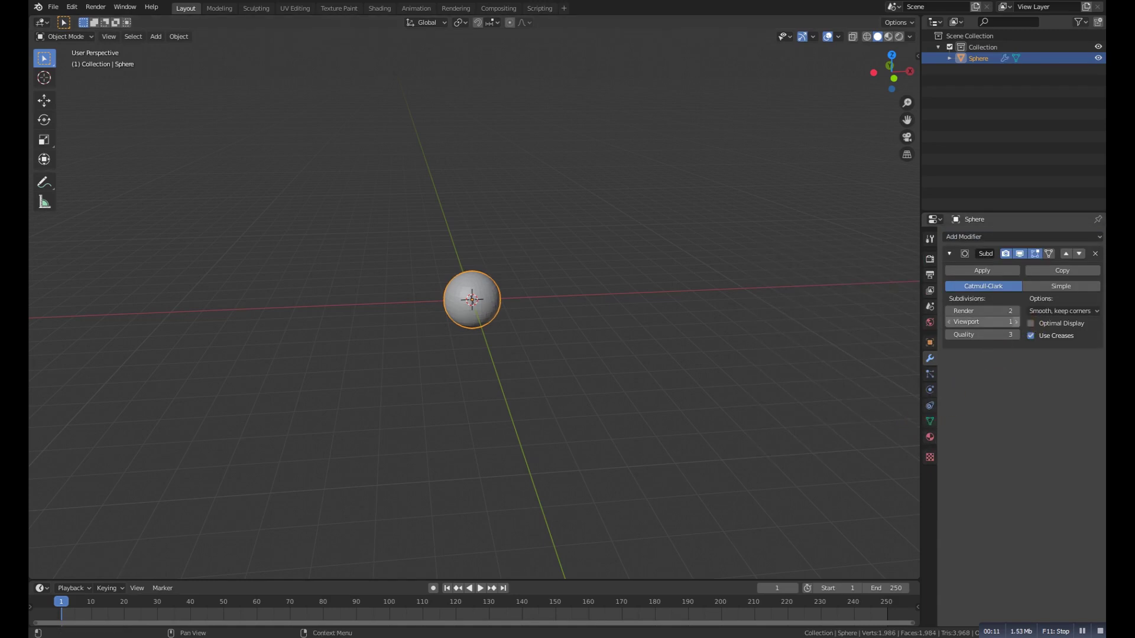
left_click(1015, 321)
left_click(1014, 322)
left_click(982, 270)
scroll(428, 285, "up", 6)
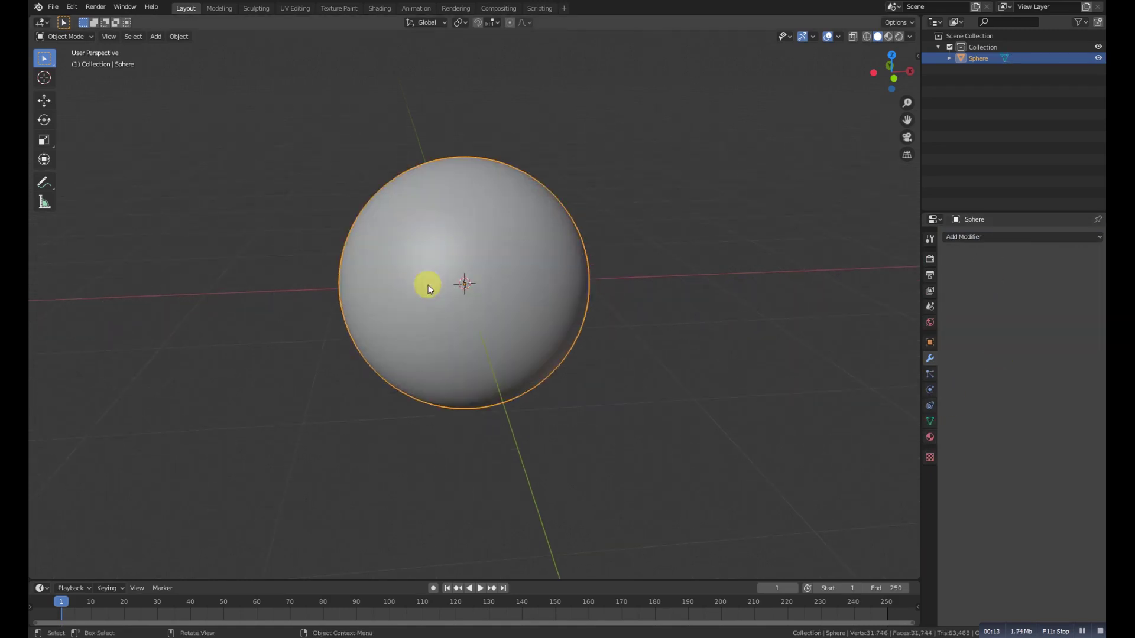
right_click(428, 285)
left_click(482, 258)
scroll(464, 287, "down", 3)
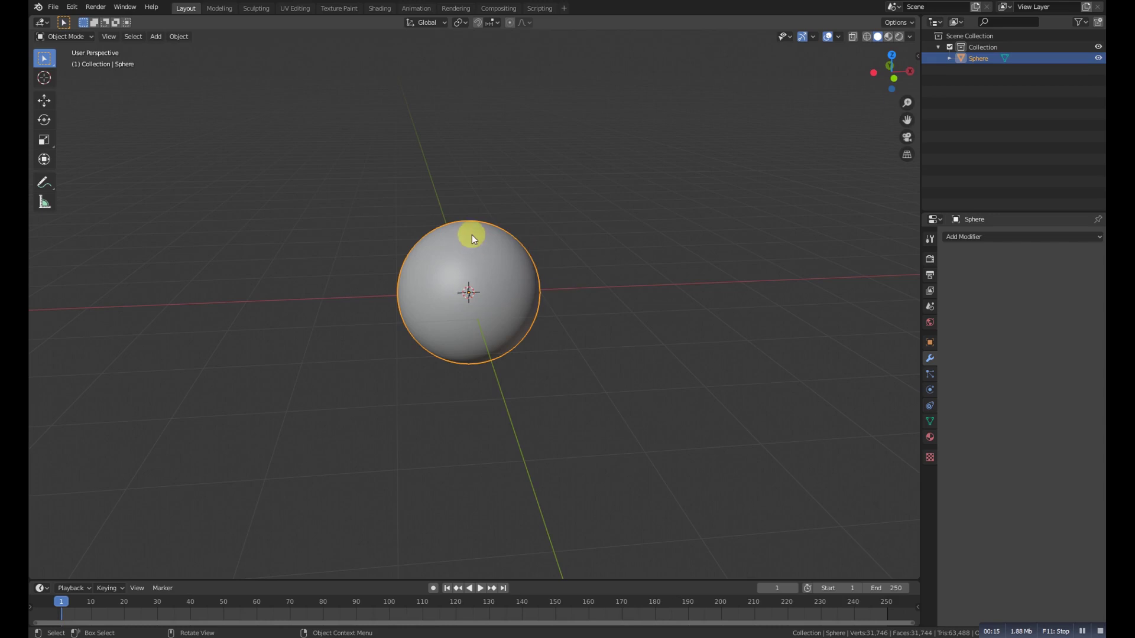
Step: In the Shading workspace, create Material.001 and lower Principled BSDF Roughness from 0.500 to 0
left_click(378, 9)
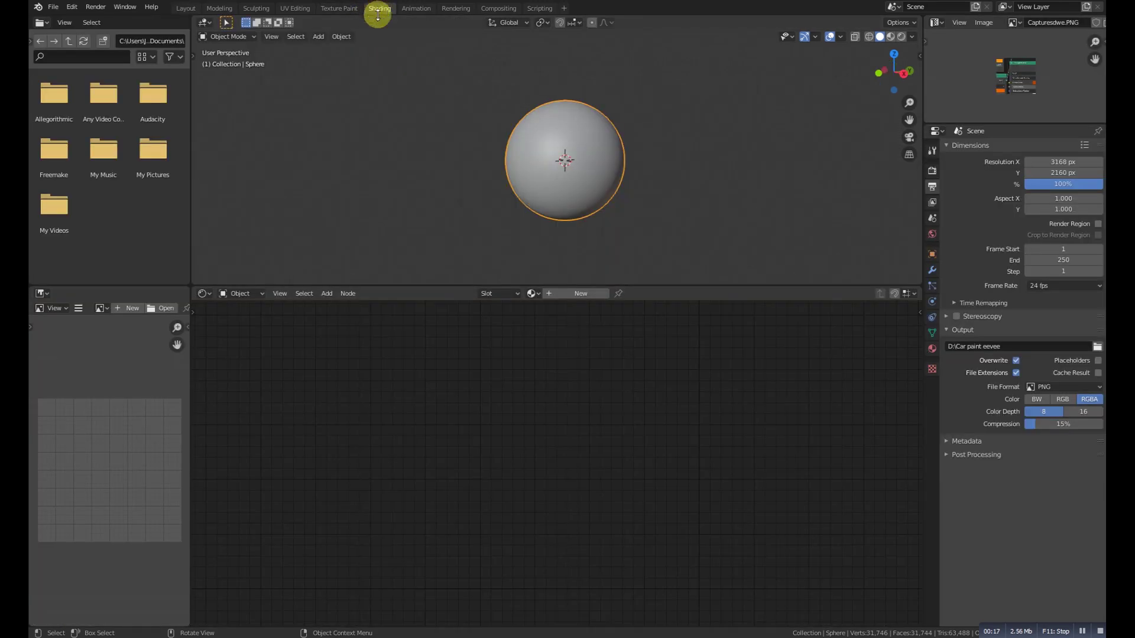
mouse_move(600, 215)
middle_mouse_down()
mouse_move(557, 213)
mouse_move(577, 246)
mouse_move(492, 242)
mouse_move(548, 256)
mouse_move(520, 253)
middle_mouse_up()
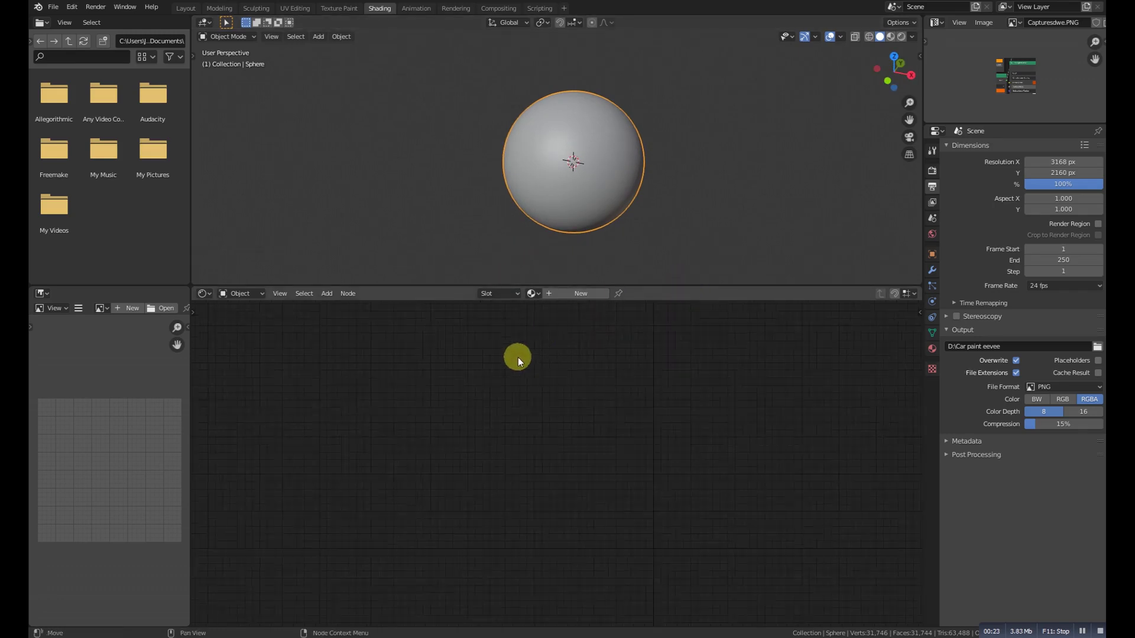
scroll(517, 357, "down", 1)
left_click(578, 295)
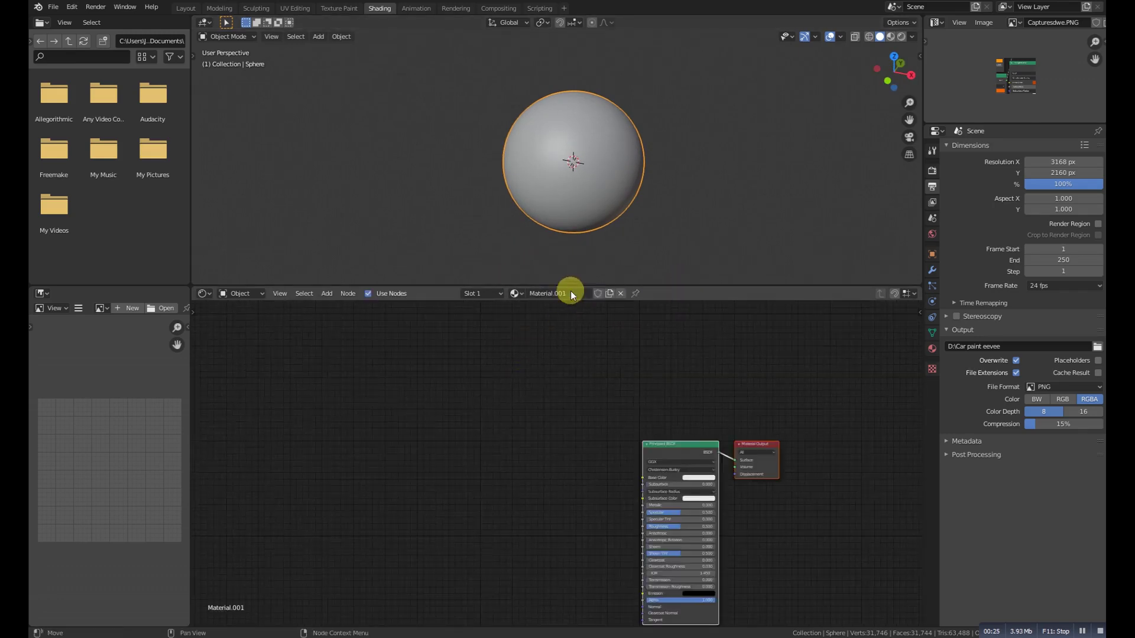
scroll(523, 461, "up", 2)
middle_click_drag(523, 461, 430, 418)
scroll(599, 495, "up", 2)
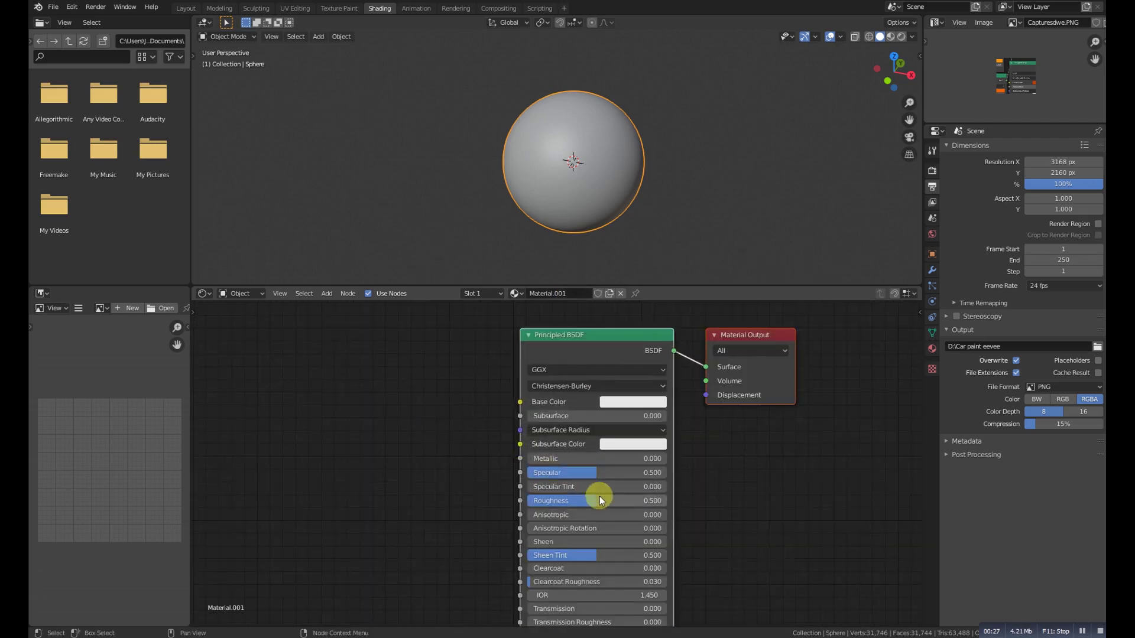
mouse_move(543, 501)
left_mouse_down()
mouse_move(520, 503)
mouse_move(543, 506)
left_mouse_up()
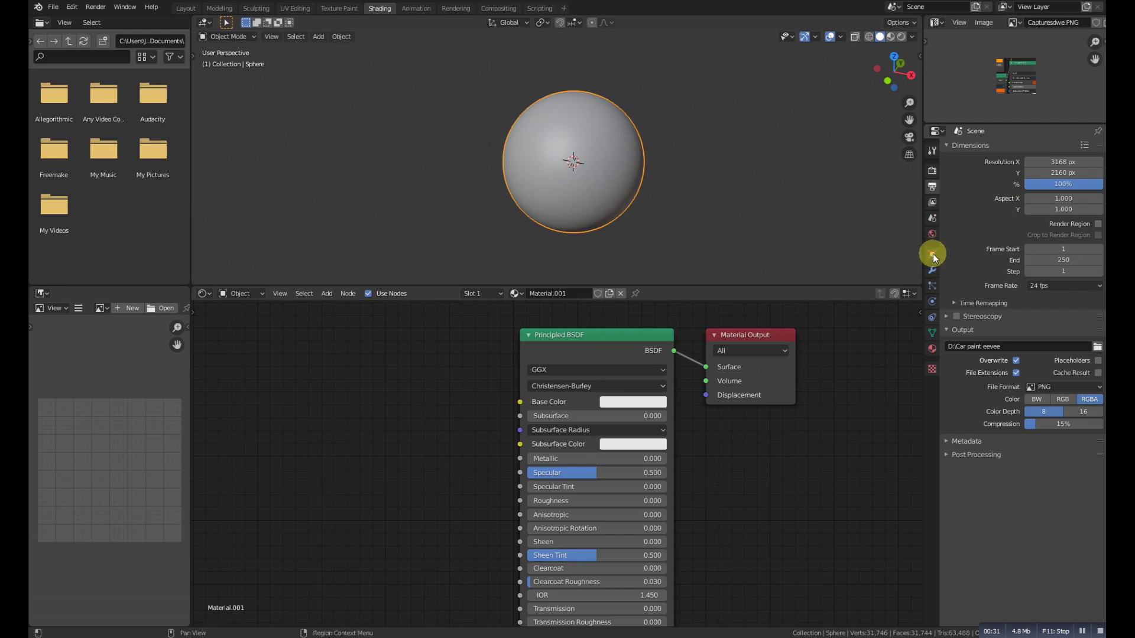
Step: Drive the world Color with an Environment Texture loading vignaioli_8k.hdr from the HDR folder
left_click(932, 234)
left_click(1099, 225)
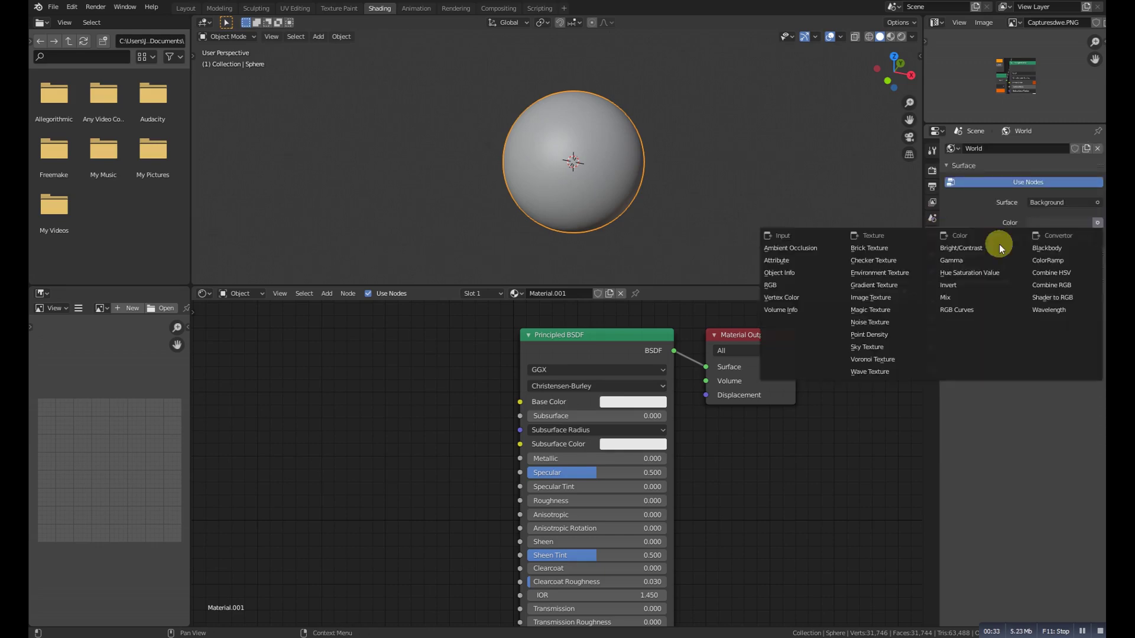
left_click(900, 275)
left_click(1091, 237)
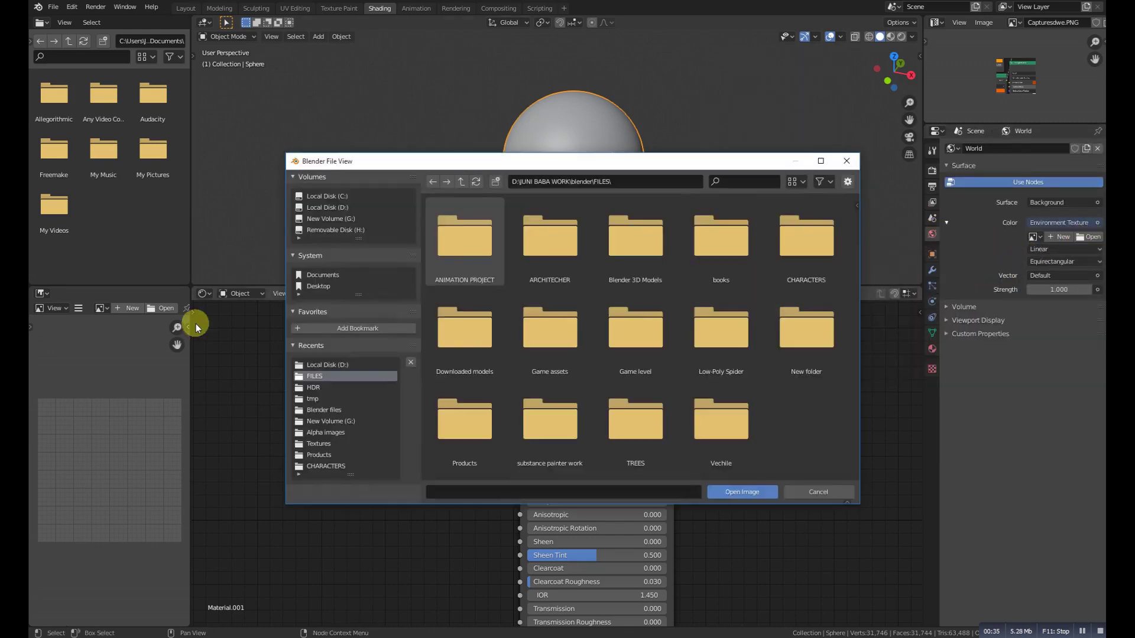
left_click(312, 387)
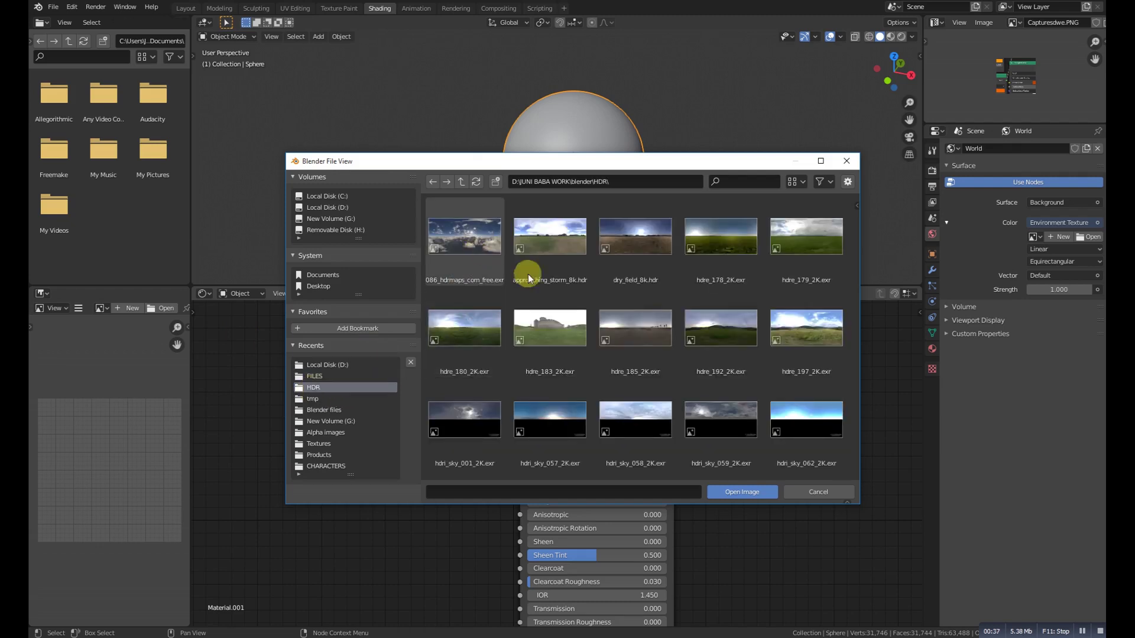
scroll(559, 320, "down", 10)
left_click(659, 432)
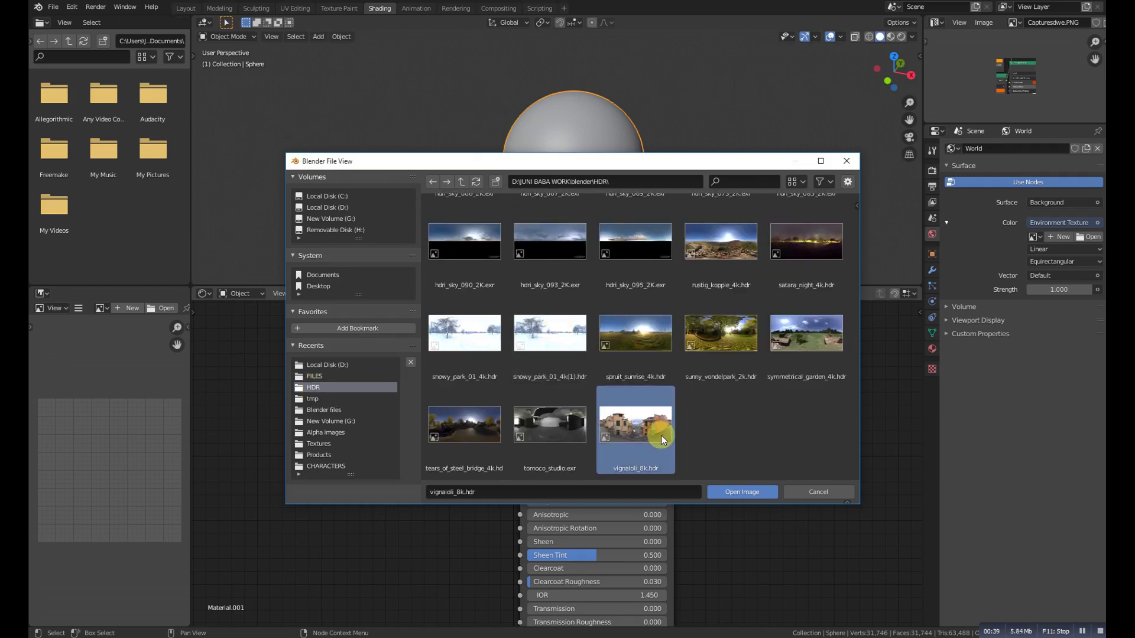
left_click(742, 491)
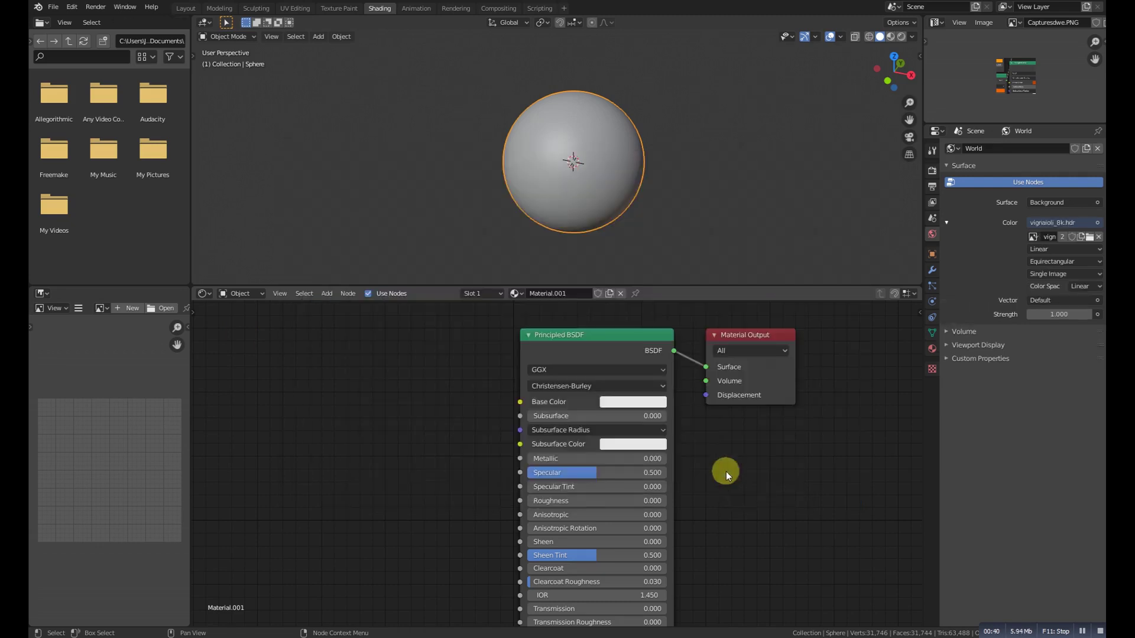
Step: Deselect the sphere and switch the viewport to Material Preview, then Rendered shading
left_click(641, 190)
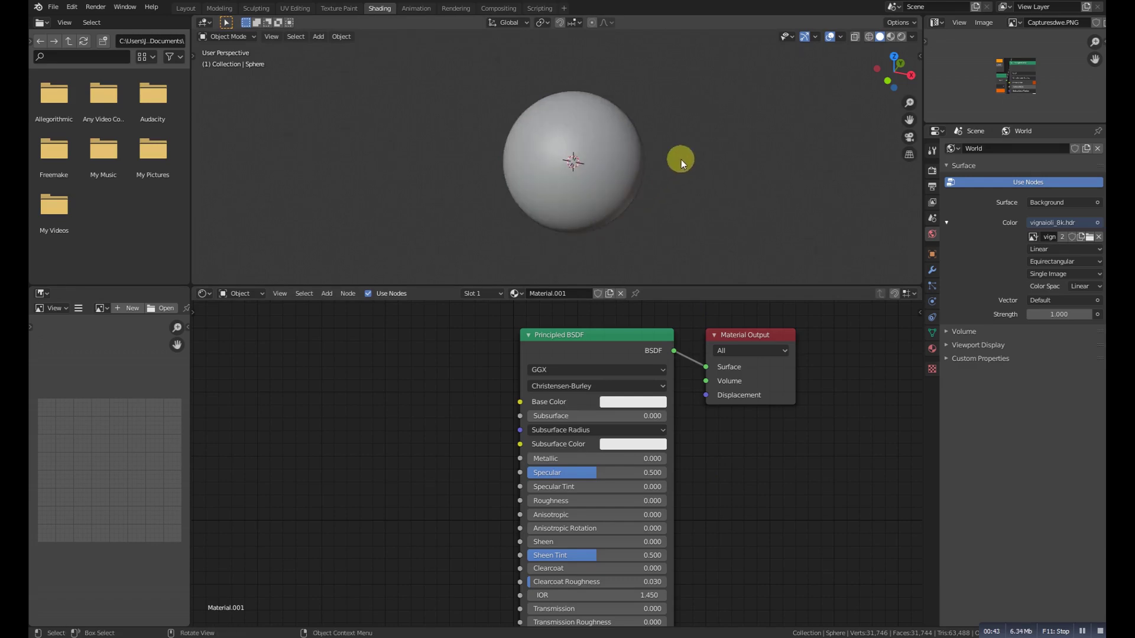
left_click(891, 37)
scroll(593, 163, "up", 2)
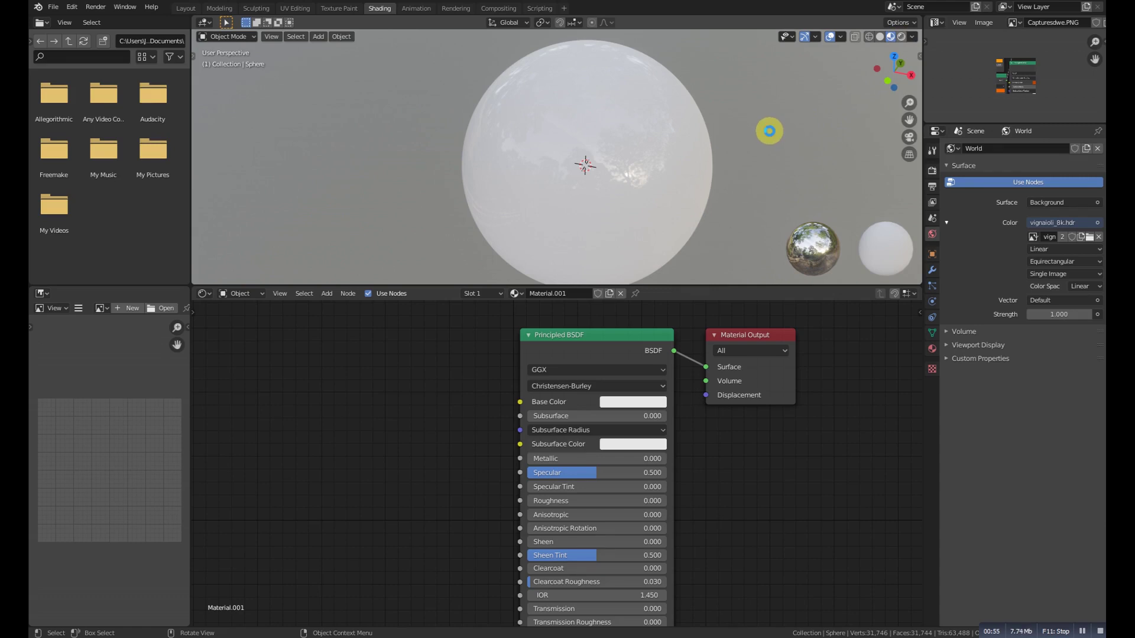
key("shift+z")
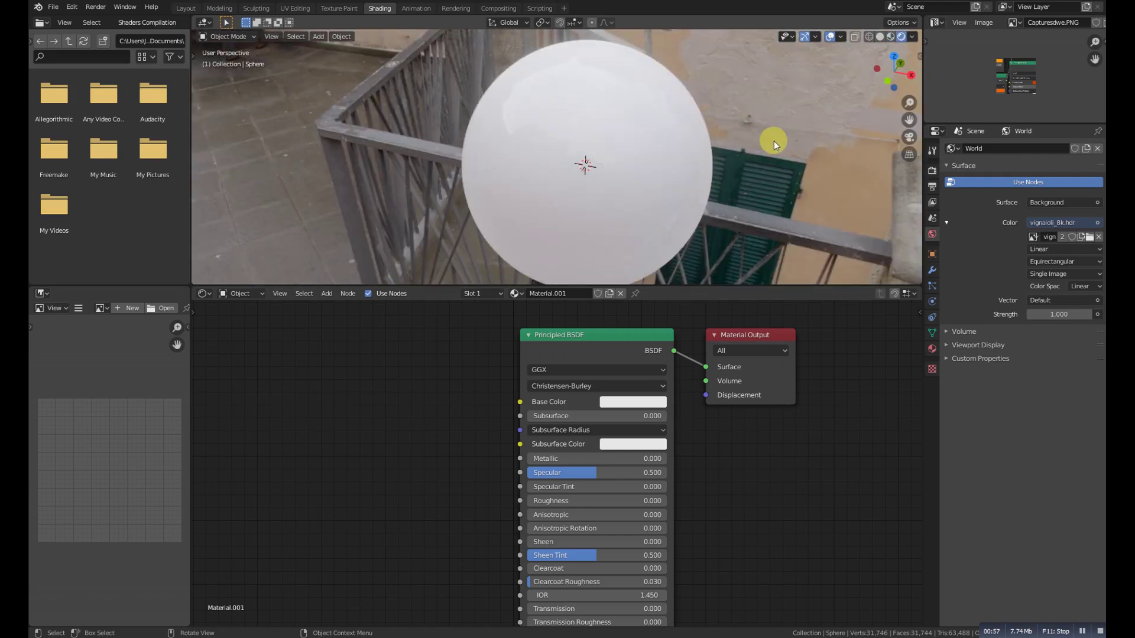
scroll(635, 132, "down", 5)
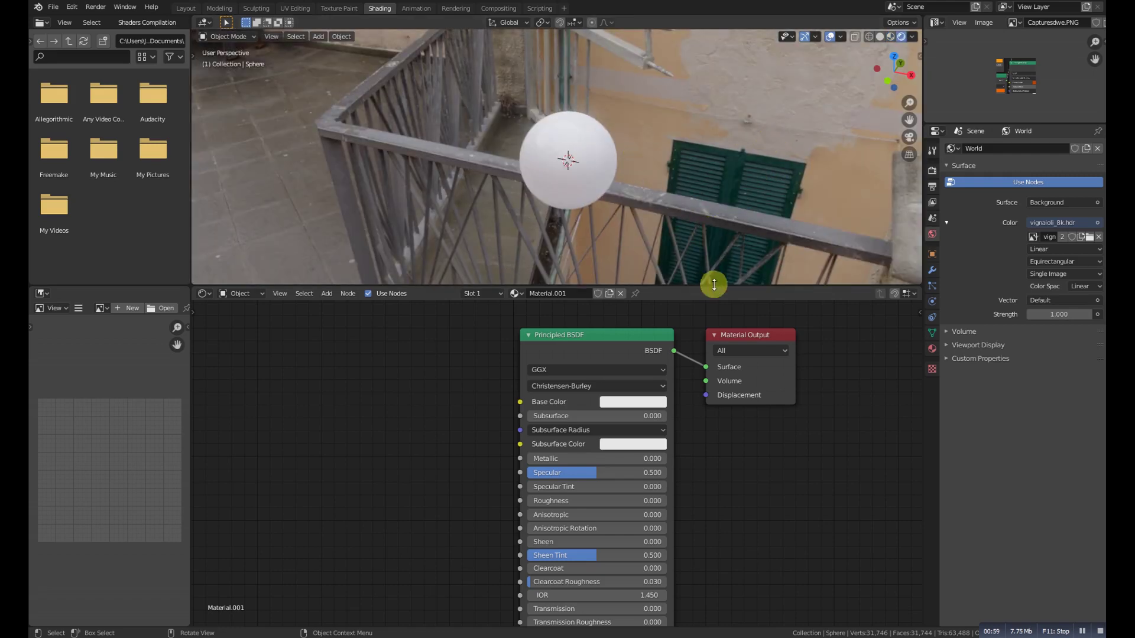
Step: Make the 3D view taller than the node editor, orbit toward the bench, and reselect the sphere
left_click_drag(716, 286, 717, 324)
middle_click_drag(597, 213, 746, 187)
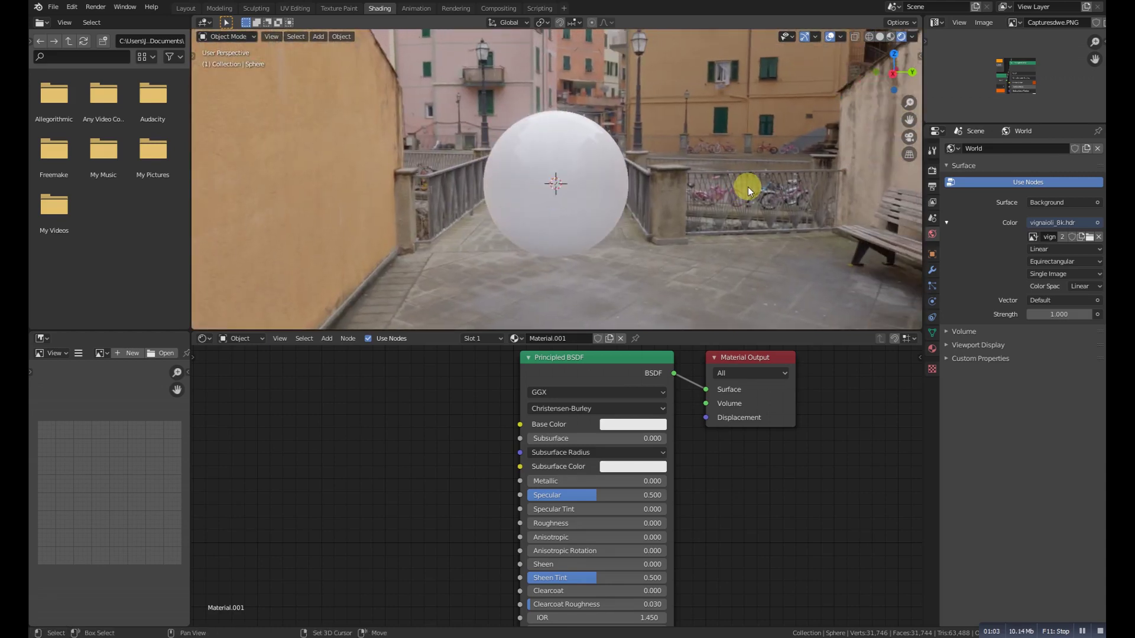
right_click(747, 187, "shift")
middle_click_drag(635, 213, 651, 211)
scroll(651, 211, "up", 2)
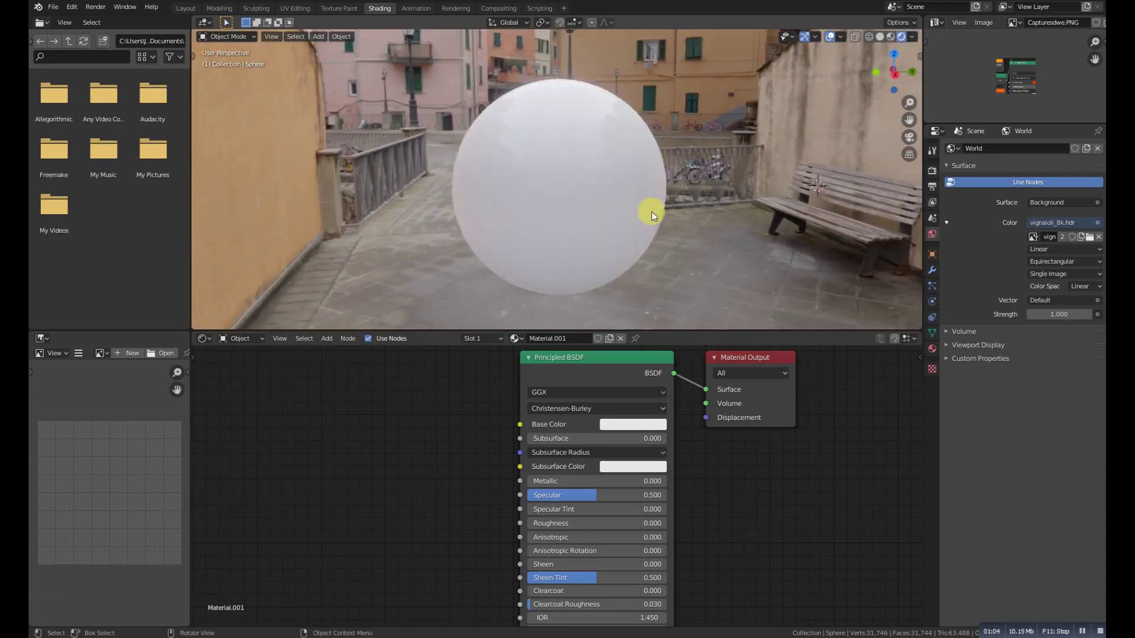
left_click(592, 215)
scroll(423, 509, "down", 3)
Step: Move Material Output right and insert a Mix Shader into the Principled BSDF–Output link
middle_click_drag(456, 484, 430, 485)
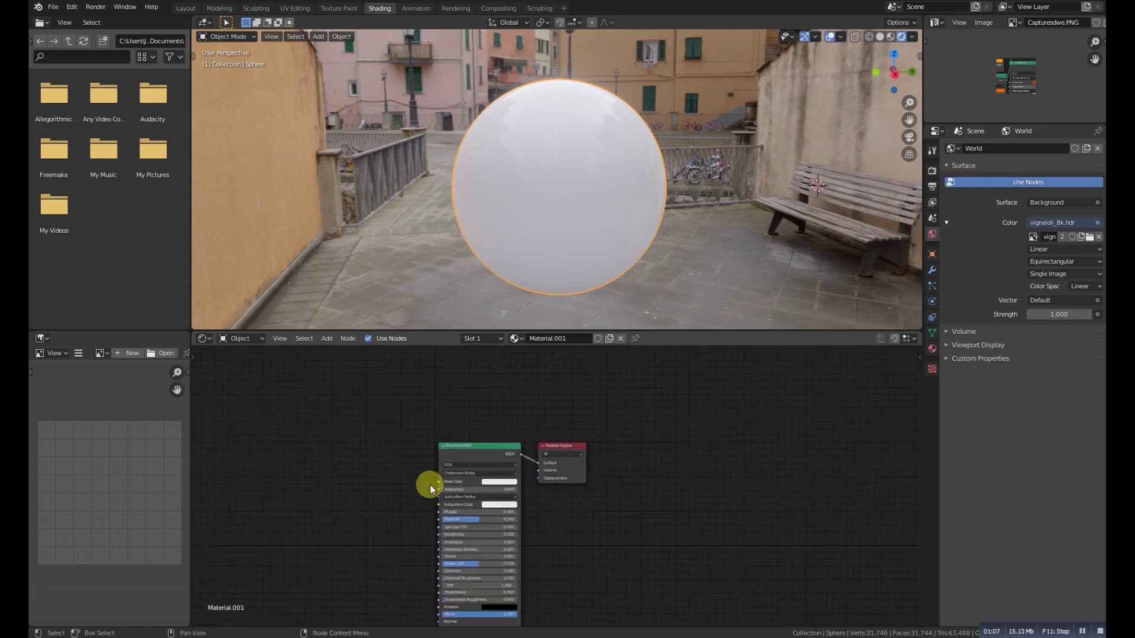
scroll(430, 485, "up", 1)
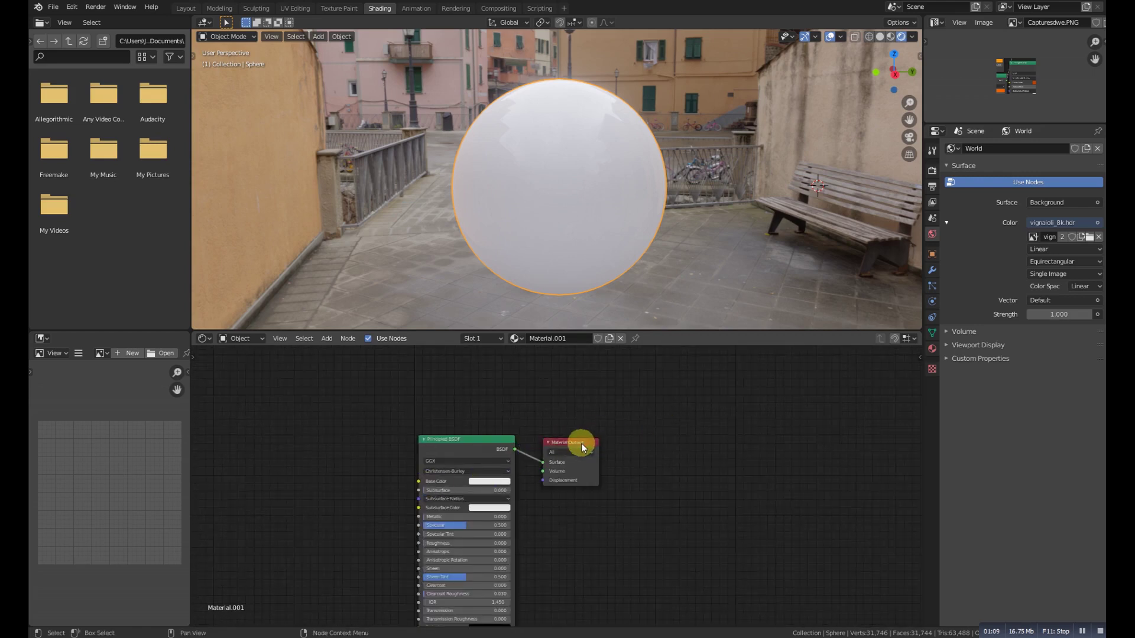
left_click_drag(580, 445, 684, 443)
key("shift+a")
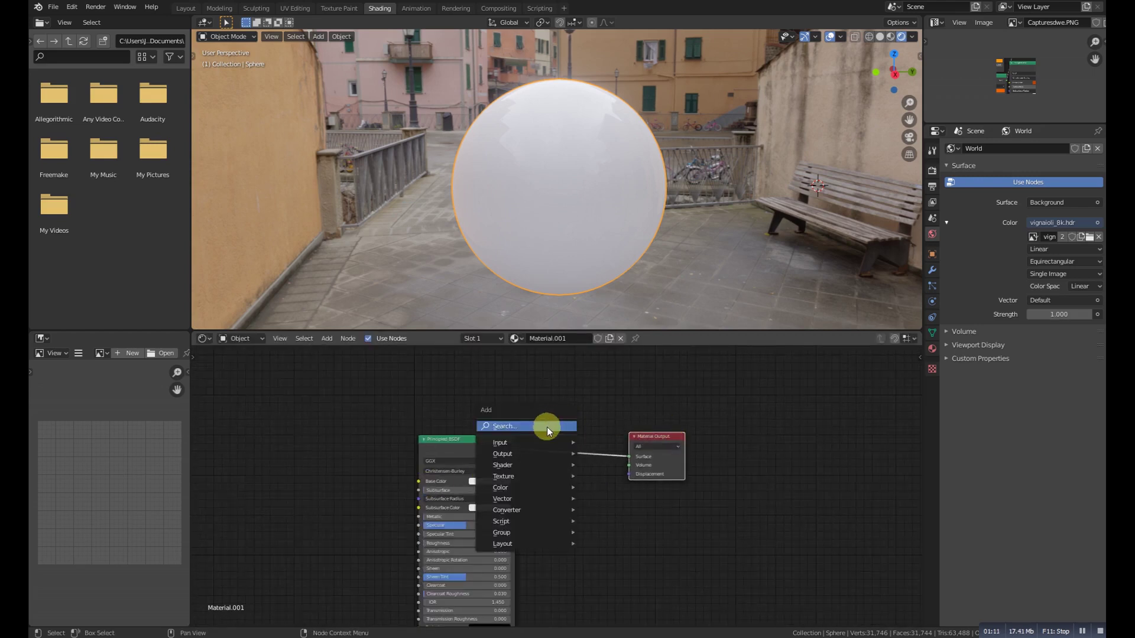
left_click(547, 427)
type("mix")
key("Return")
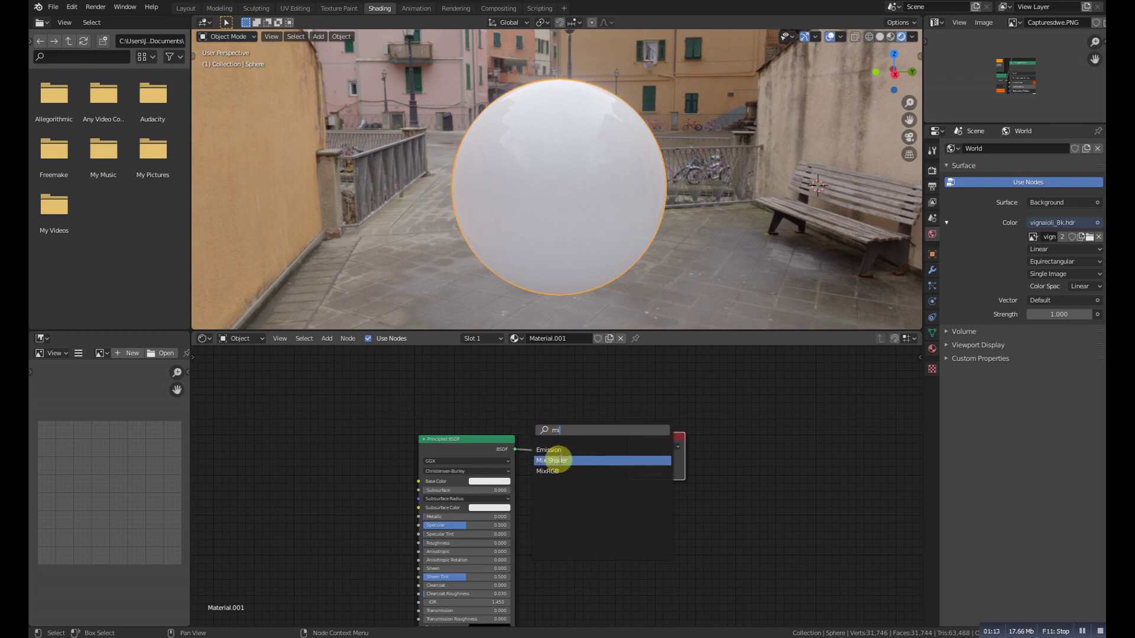
left_click(563, 433)
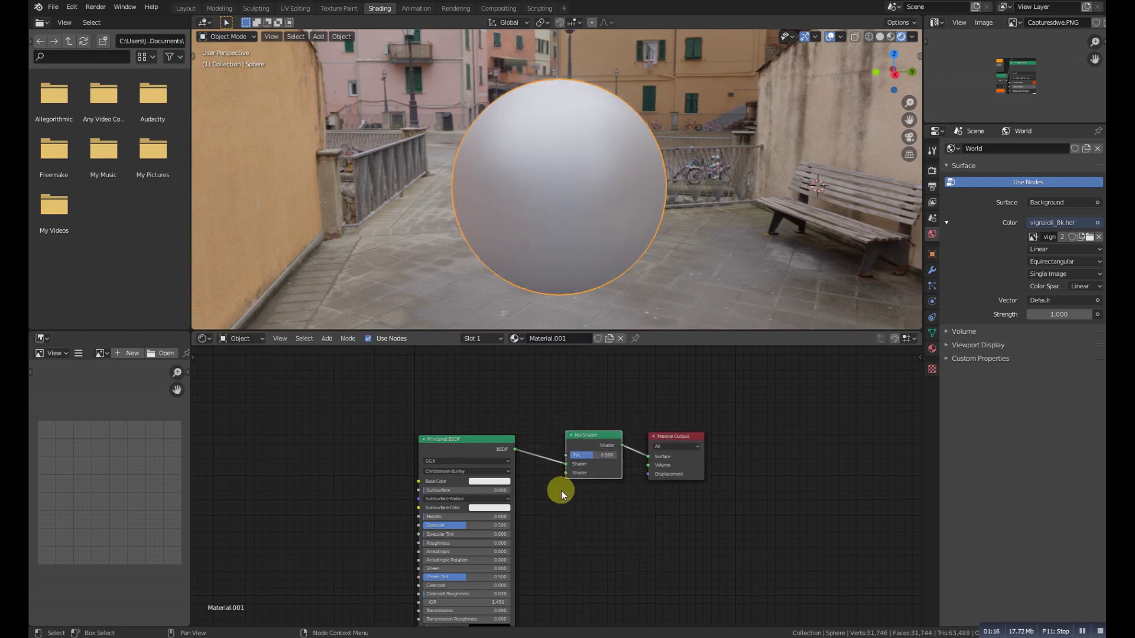
Step: Recenter the node view and start a node search for 'le'
scroll(501, 452, "up", 3)
middle_click_drag(557, 482, 591, 535)
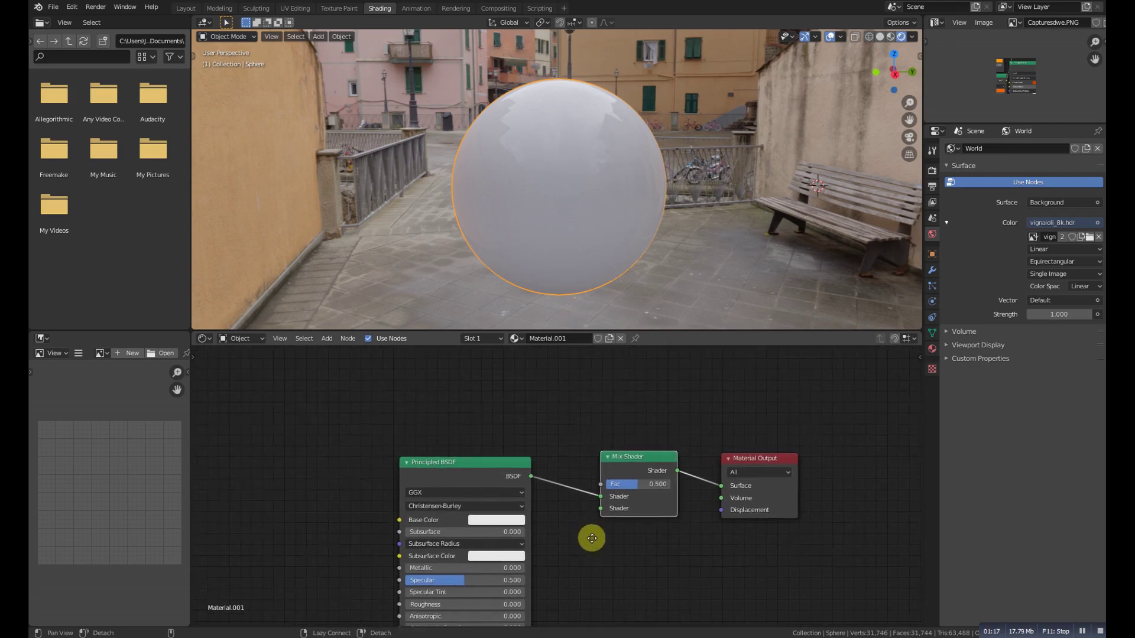
right_click(477, 388)
key("Escape")
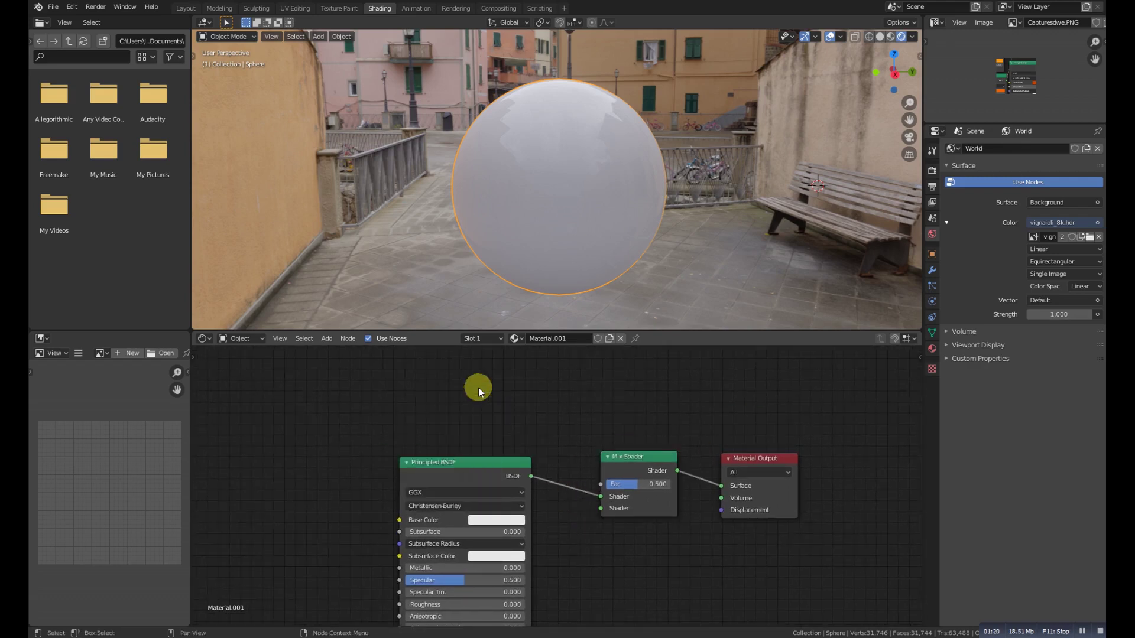
key("shift+a")
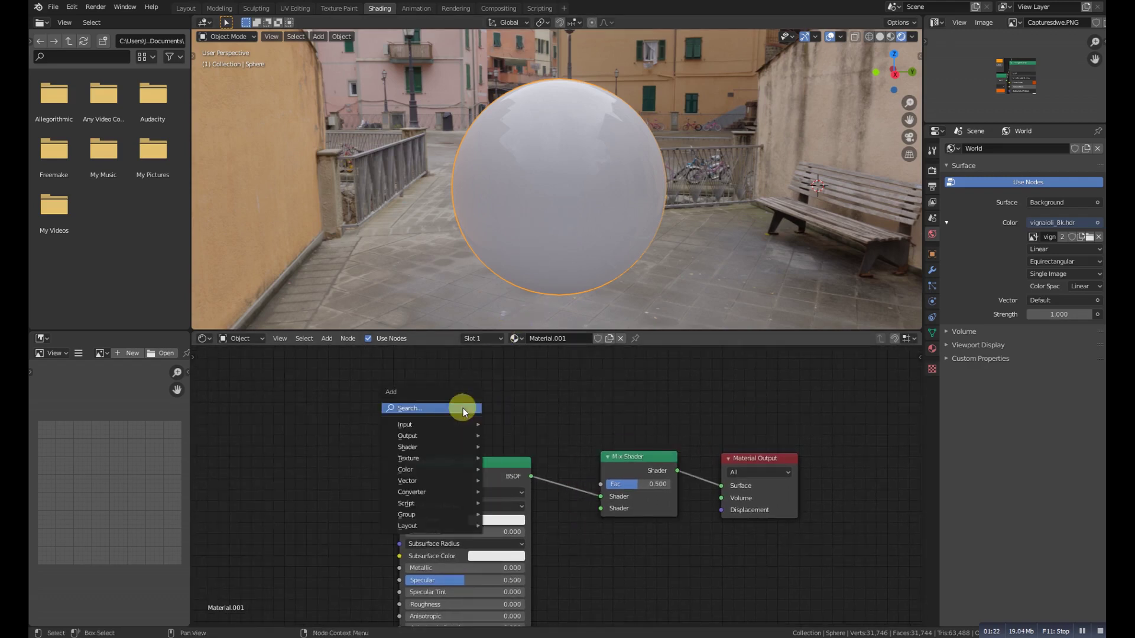
left_click(463, 408)
type("l")
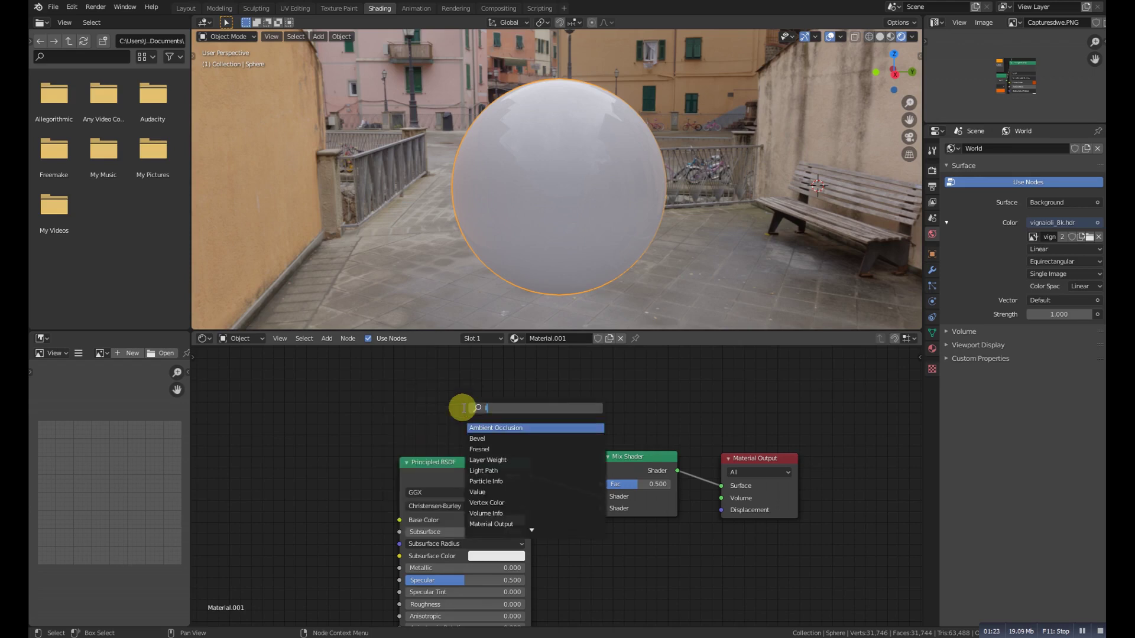
type("e")
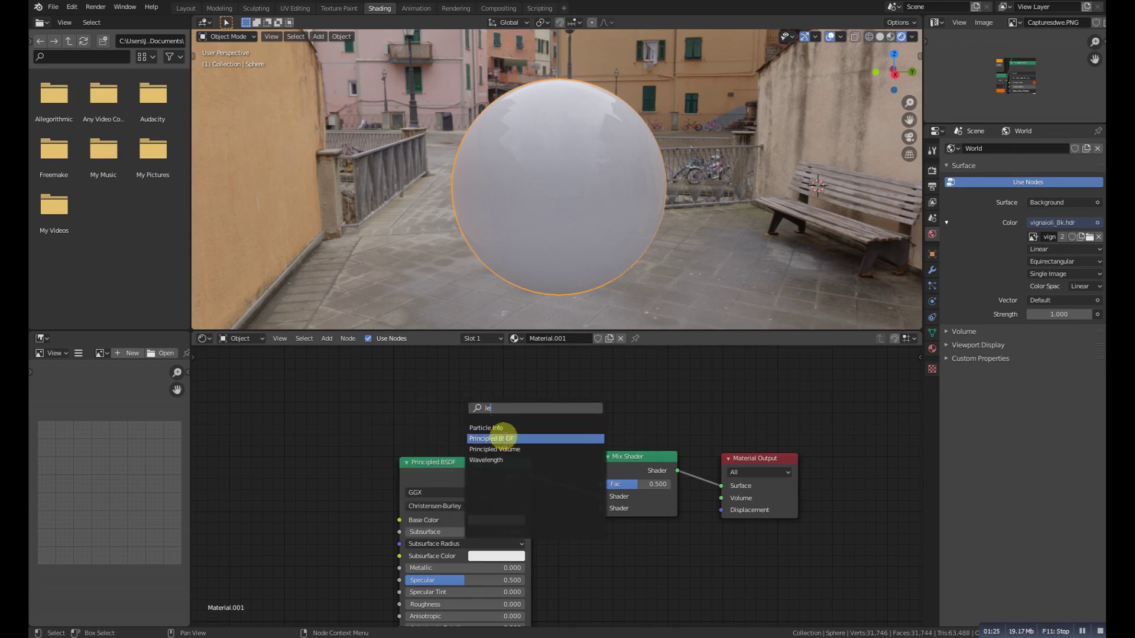
Step: Add a Layer Weight node, wire its Facing output to the Mix Shader Fac, and nudge it upward
key("BackSpace")
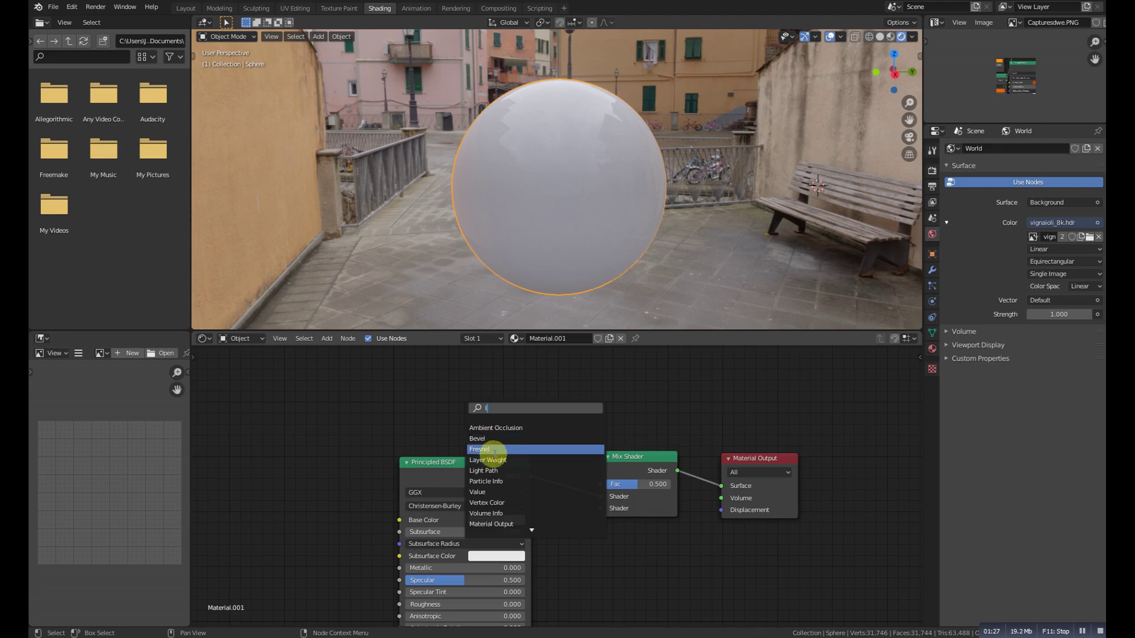
left_click(495, 459)
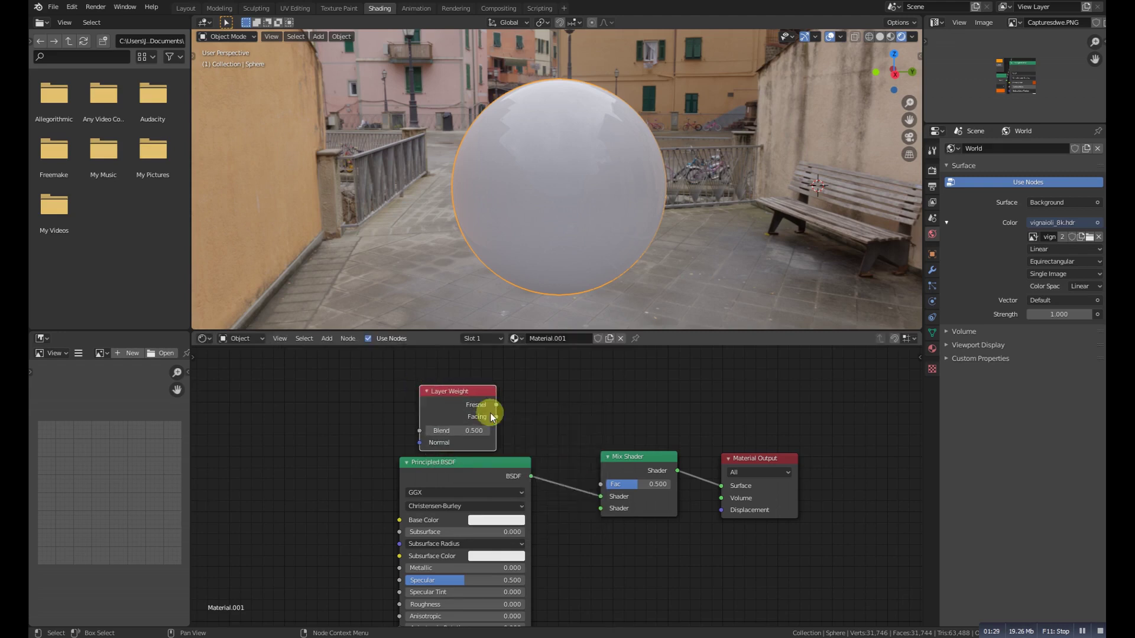
left_click_drag(496, 417, 601, 493)
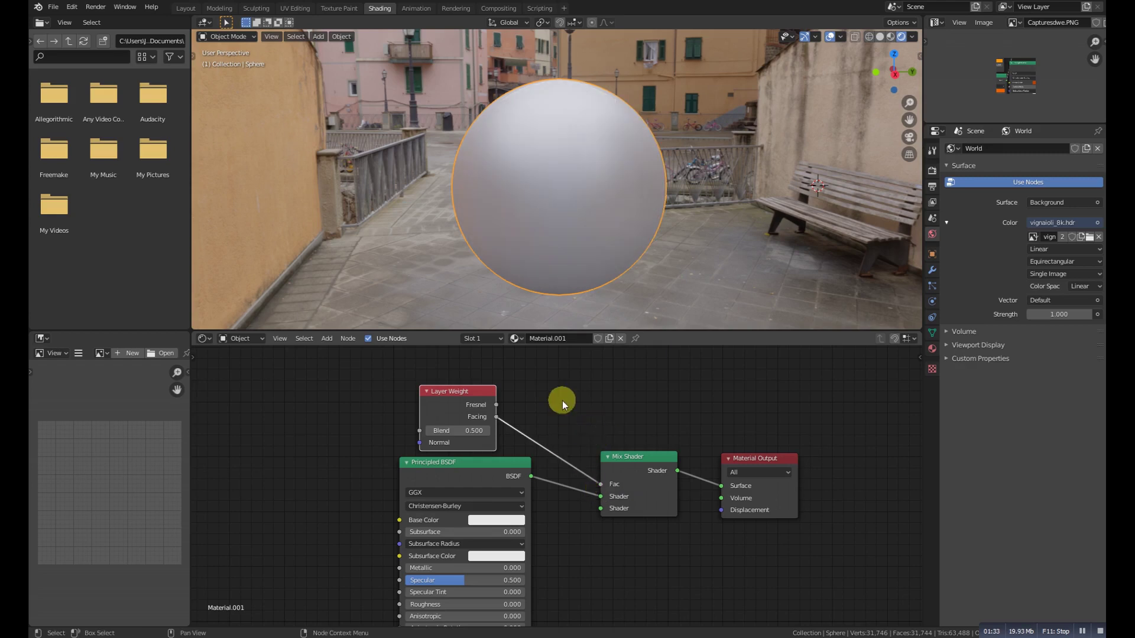
scroll(540, 423, "down", 3)
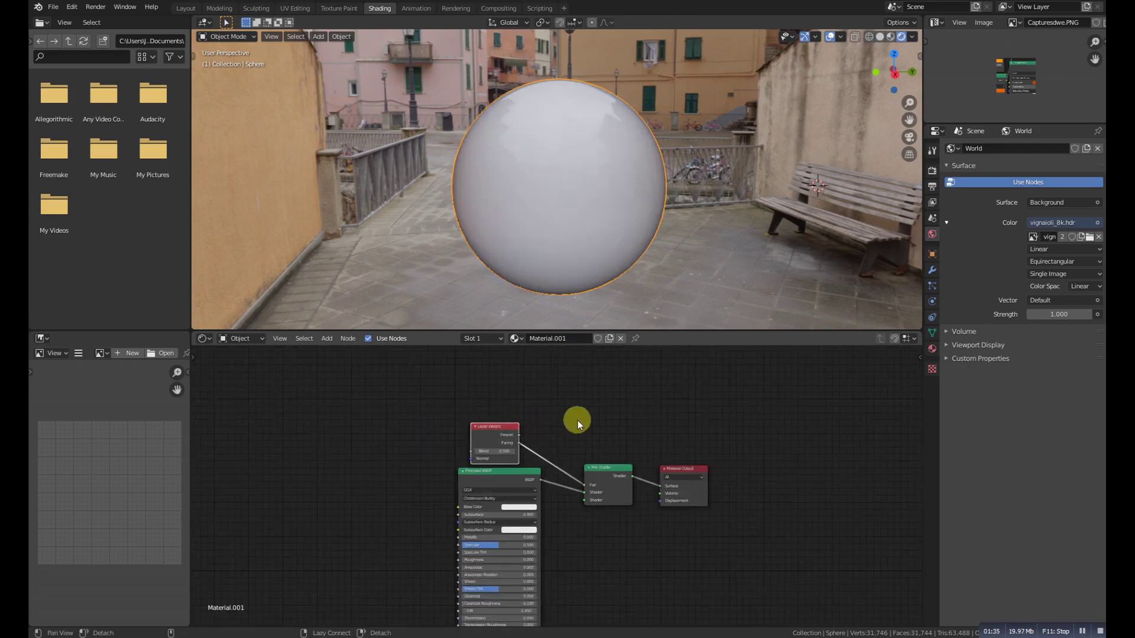
scroll(573, 434, "up", 2)
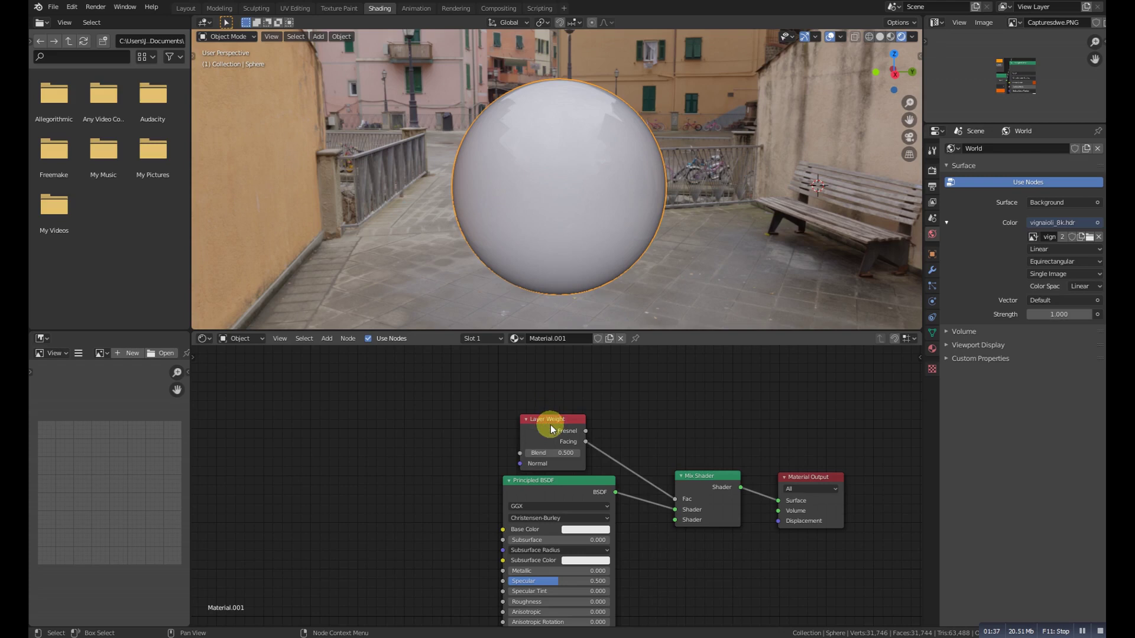
left_click_drag(549, 426, 550, 414)
Step: Add a Glossy BSDF left of the Principled BSDF and connect it to the Mix Shader
key("shift+a")
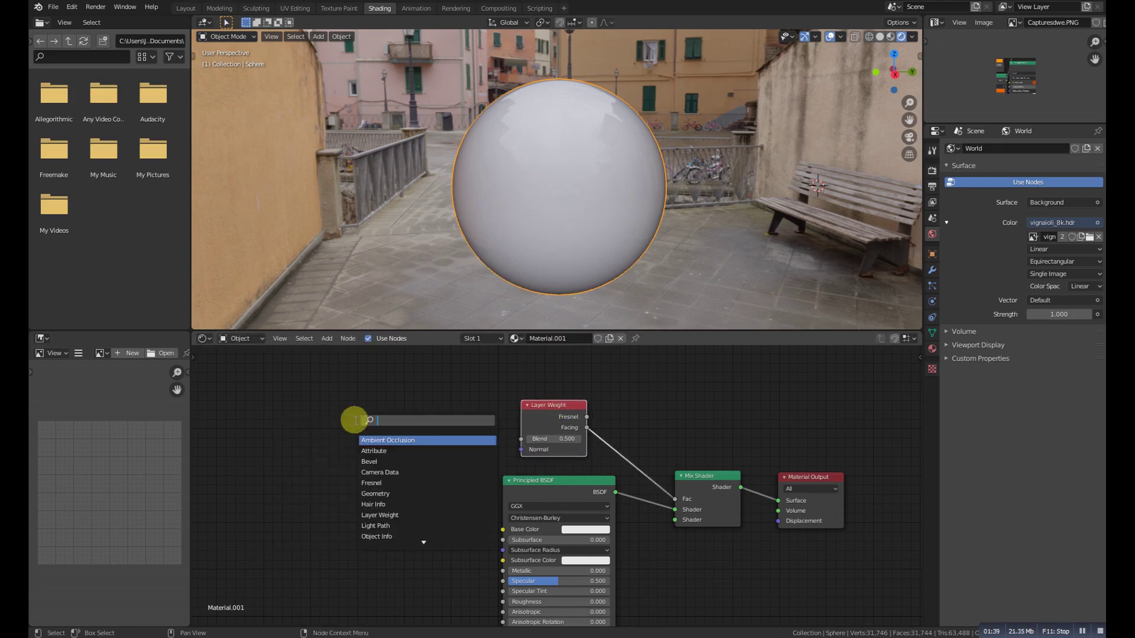
type("glossy")
left_click(373, 440)
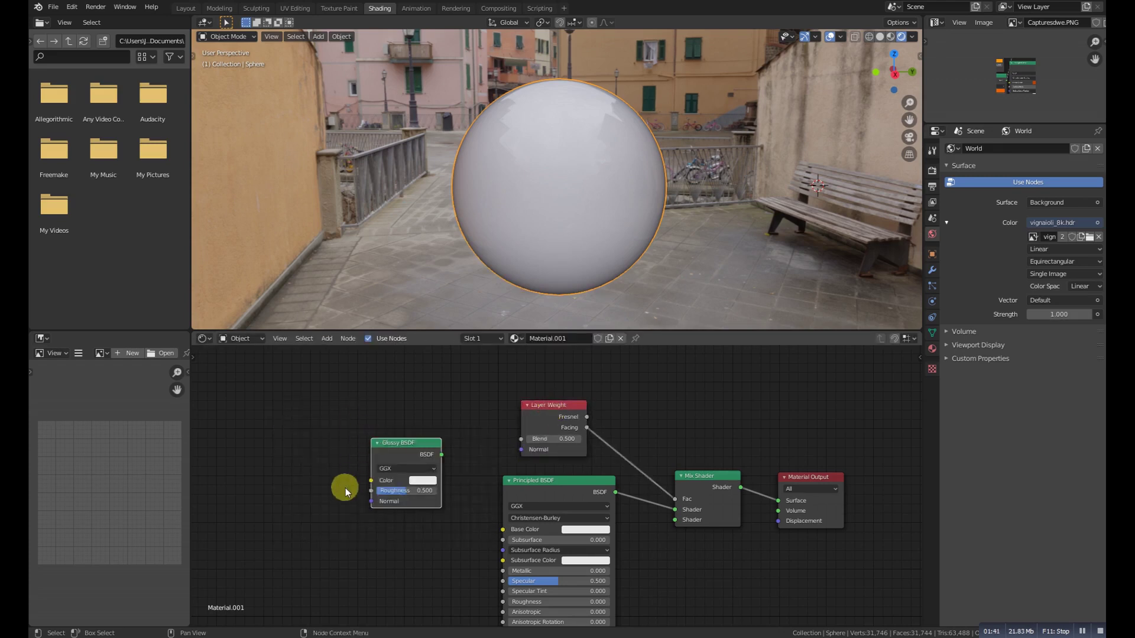
left_click_drag(392, 451, 371, 484)
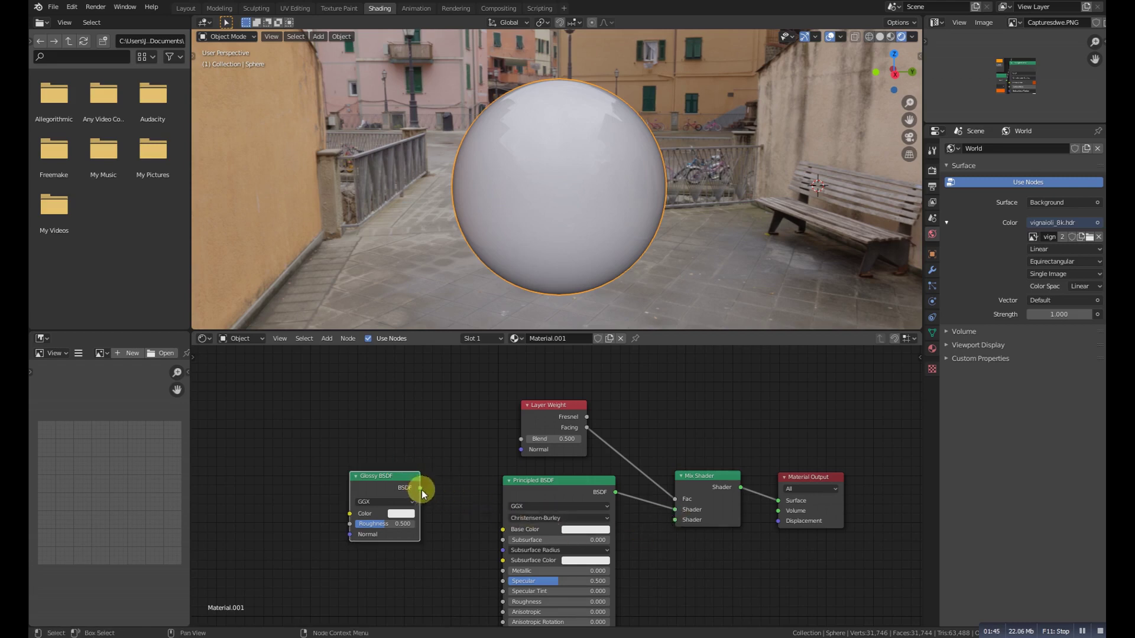
left_click_drag(421, 489, 675, 520)
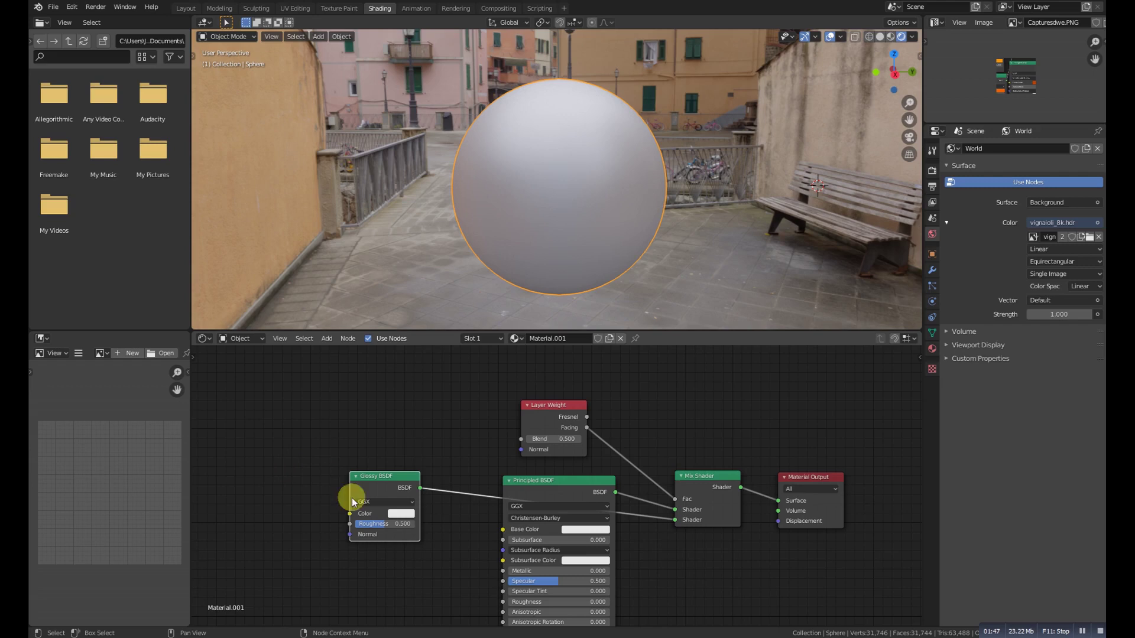
Step: Move the Principled BSDF down and plug the Glossy BSDF into the Mix Shader's upper Shader input
scroll(455, 524, "down", 2)
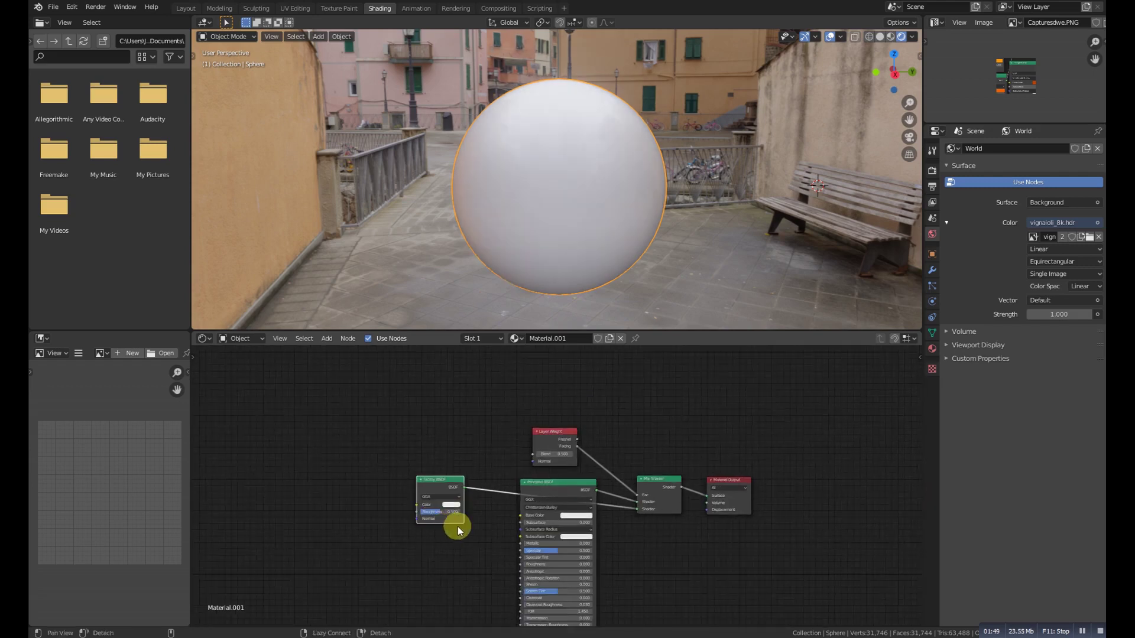
middle_click_drag(456, 525, 562, 516)
scroll(518, 531, "up", 2)
scroll(591, 509, "up", 2)
scroll(530, 486, "down", 2)
middle_click_drag(507, 472, 469, 469)
left_click_drag(671, 489, 663, 553)
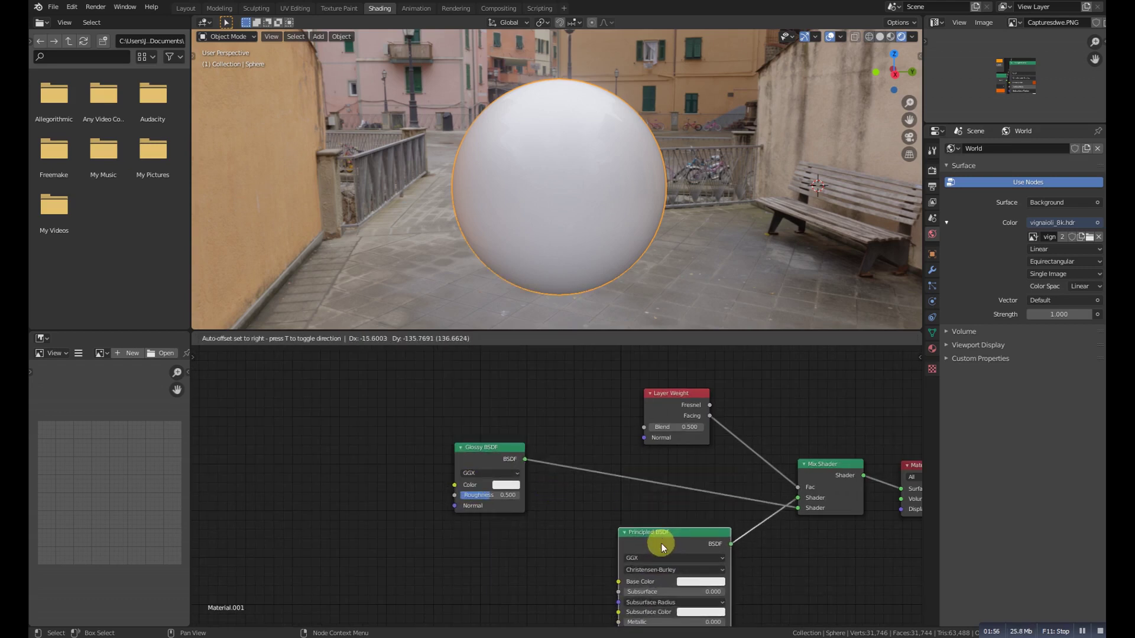
left_click(798, 498)
left_click_drag(799, 508, 794, 499)
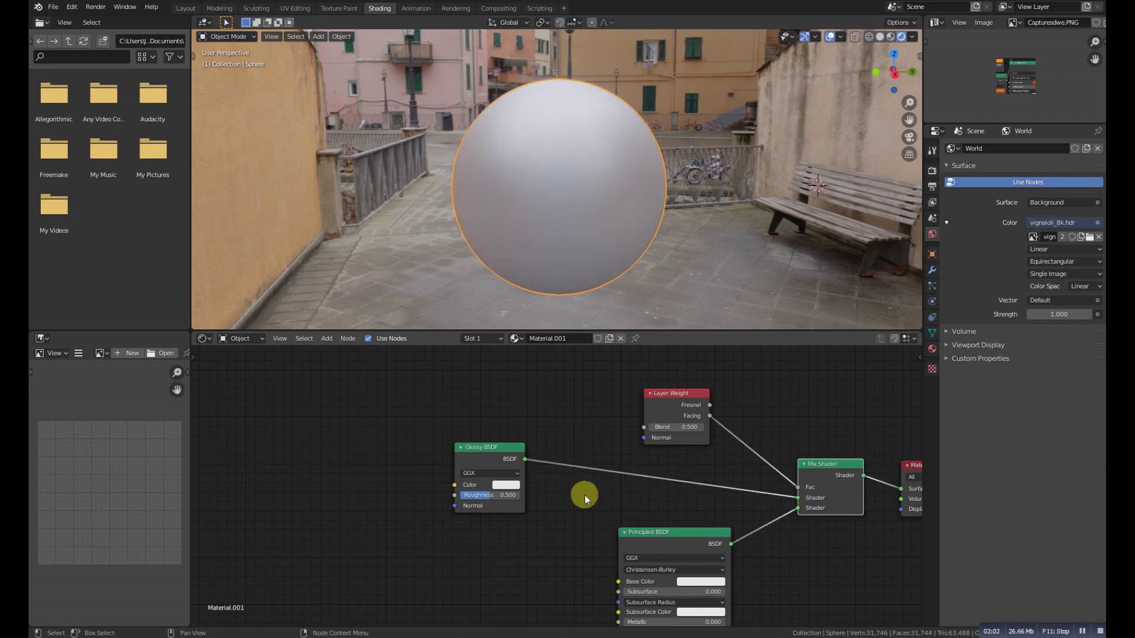
scroll(585, 473, "up", 1)
Step: Switch to solid shading and insert a second Mix Shader into the Glossy BSDF link
key("z")
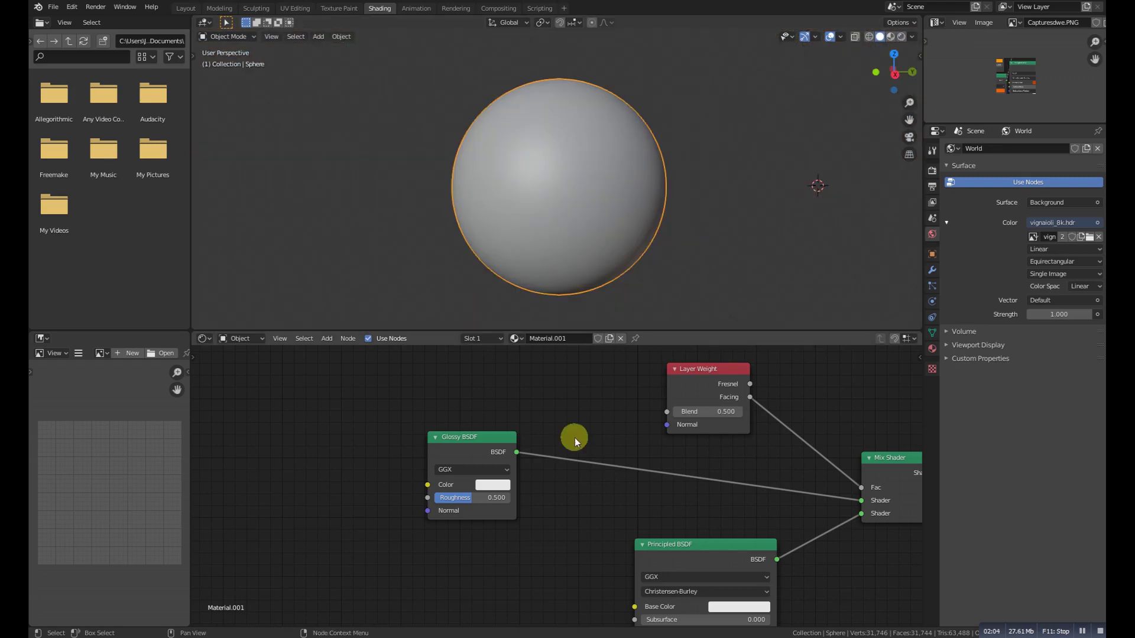
key("shift+a")
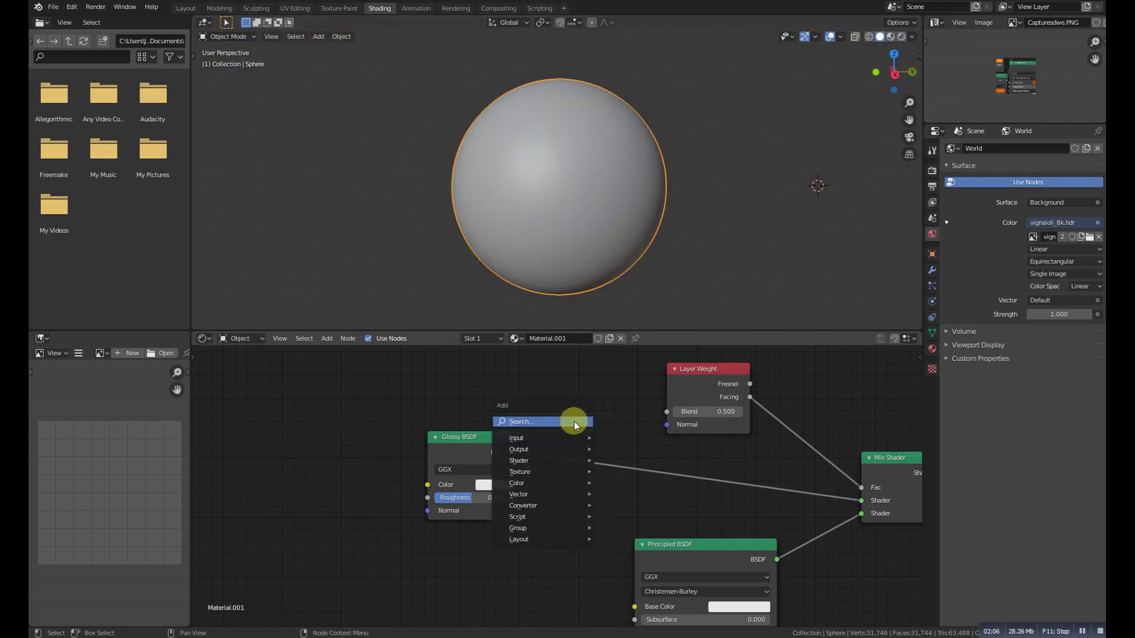
left_click(573, 421)
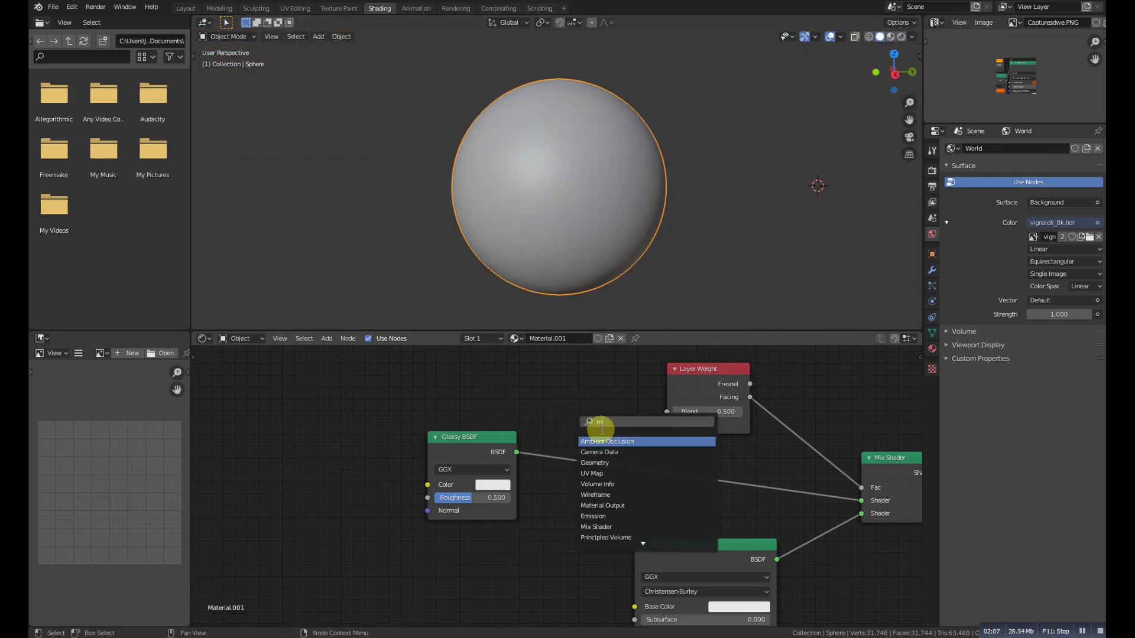
type("mix")
key("Return")
left_click(587, 464)
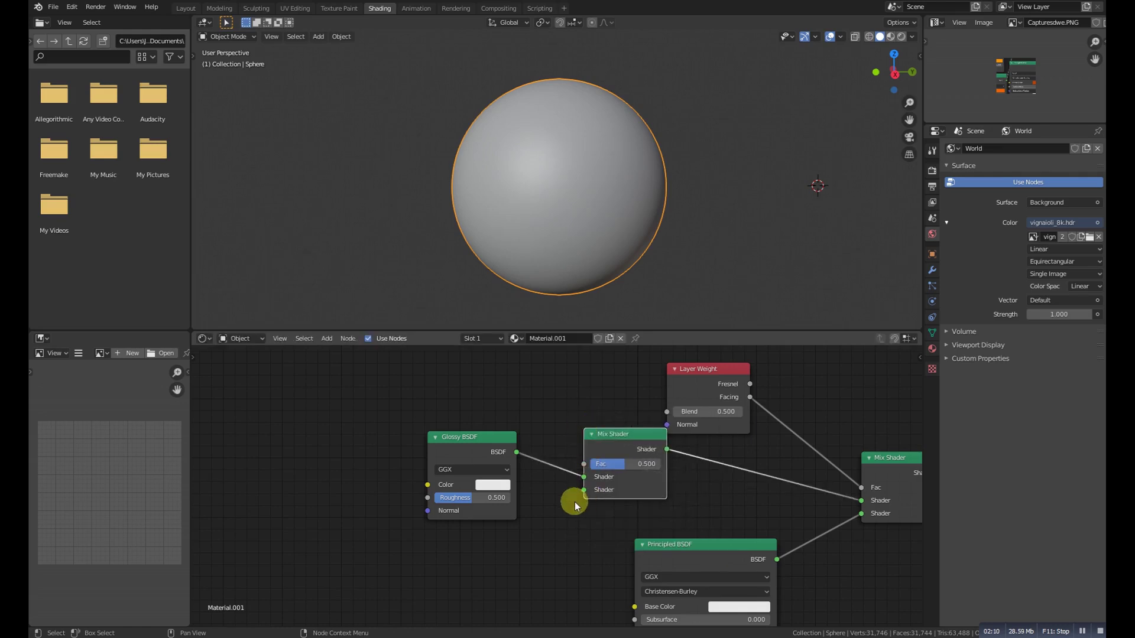
scroll(574, 502, "down", 3)
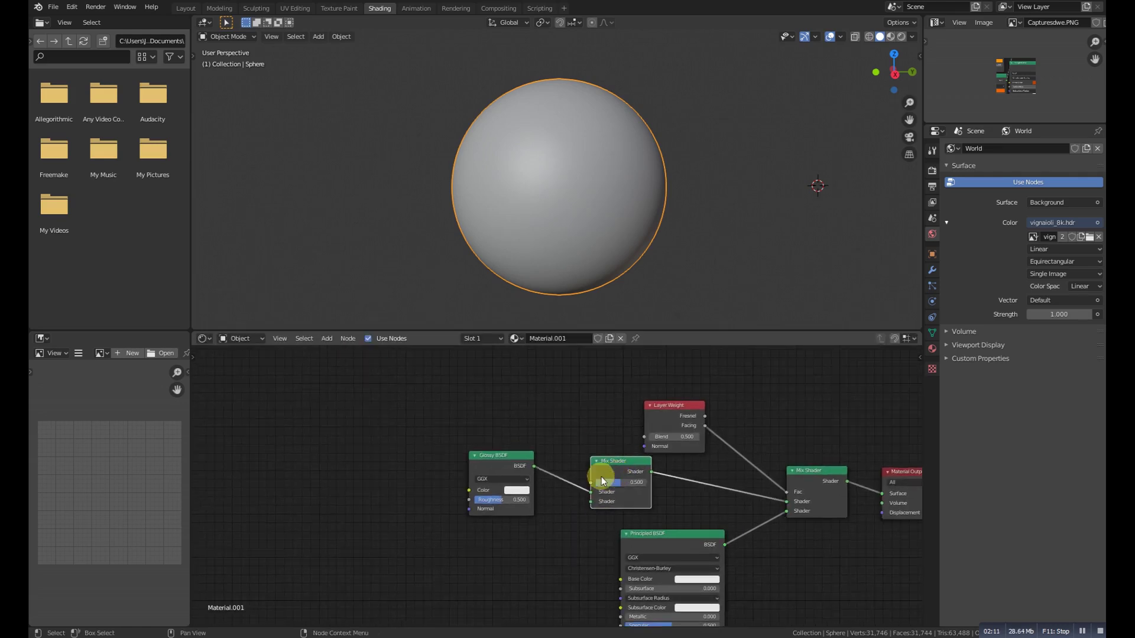
Step: Duplicate the Glossy BSDF below the original and feed the copy into the new Mix Shader
left_click(507, 461)
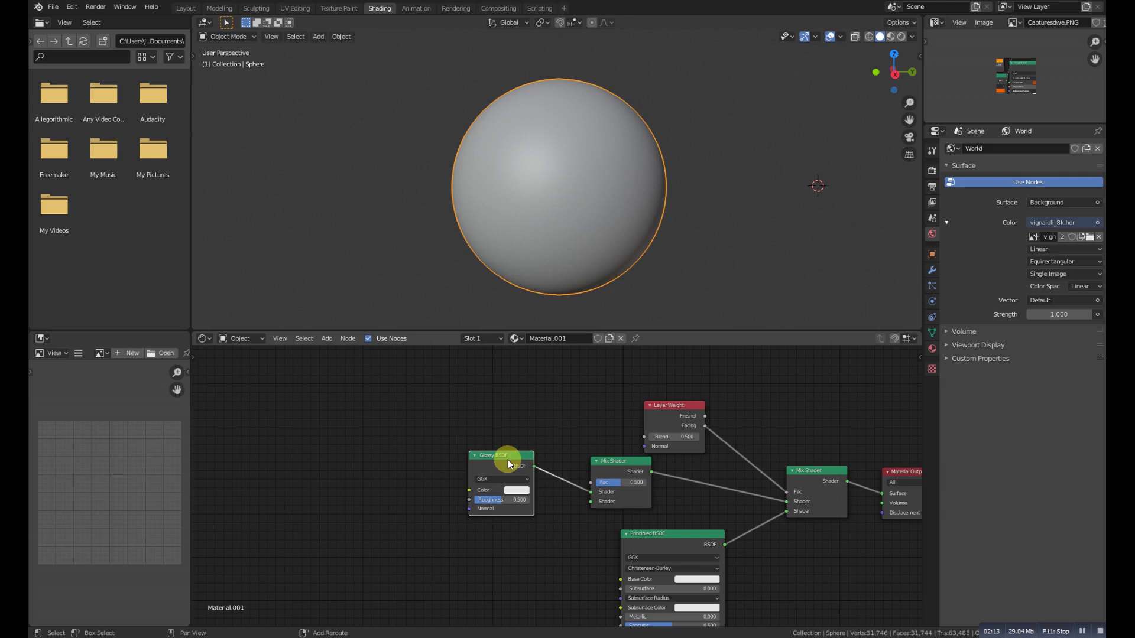
key("shift+d")
left_click(506, 536)
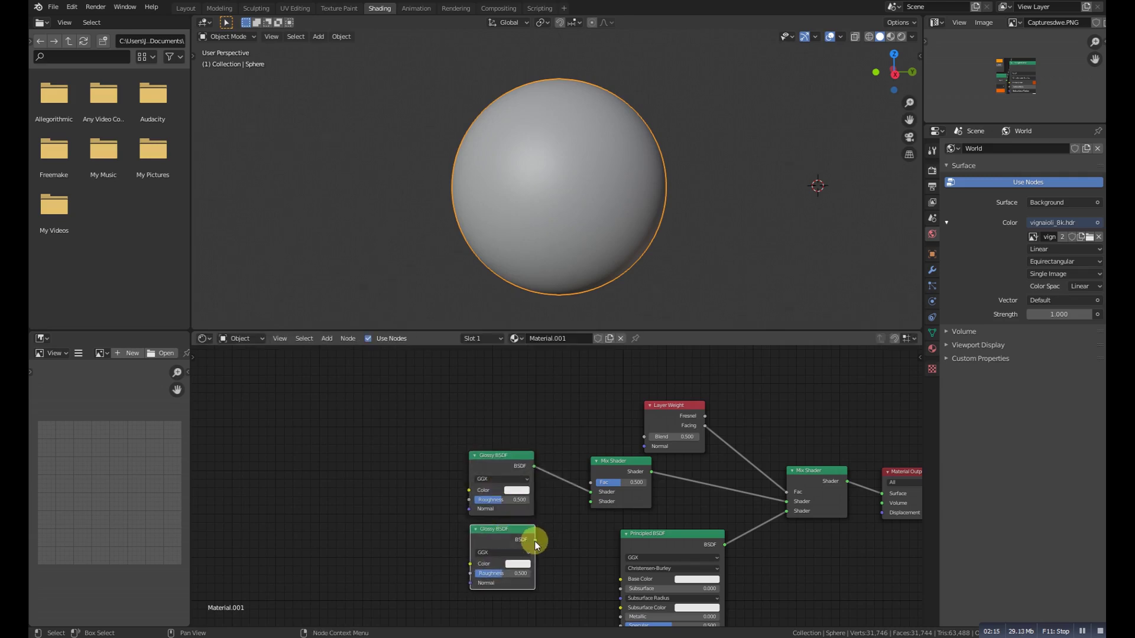
left_click_drag(534, 539, 589, 506)
scroll(542, 458, "up", 3)
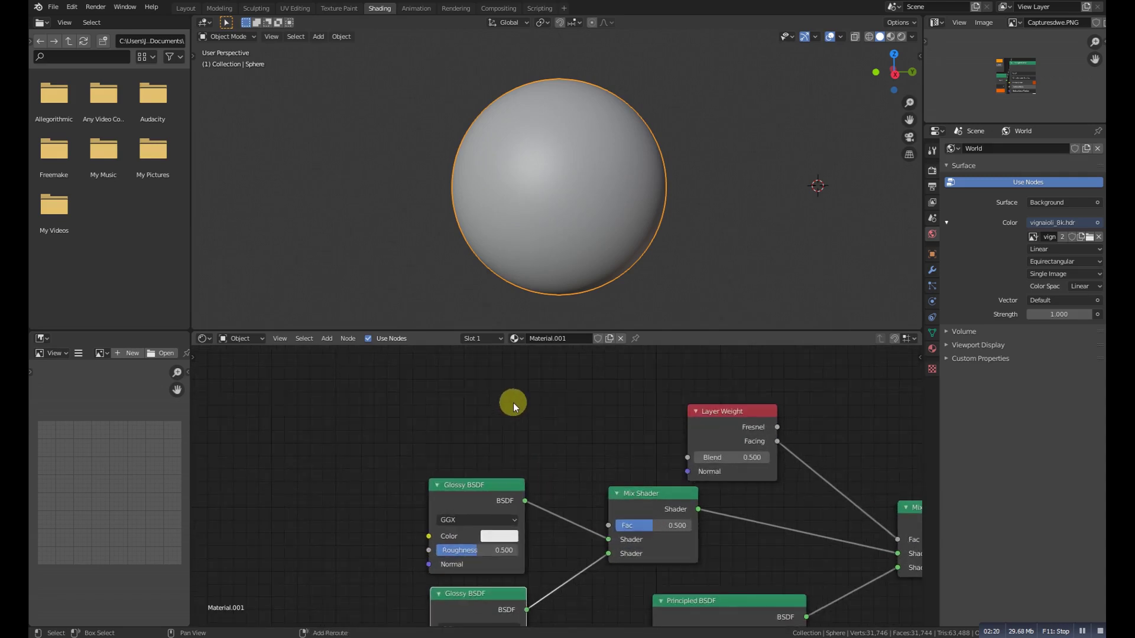
Step: Add a Voronoi Texture node above the Glossy nodes and set its Scale to 500
key("shift+a")
type("vo")
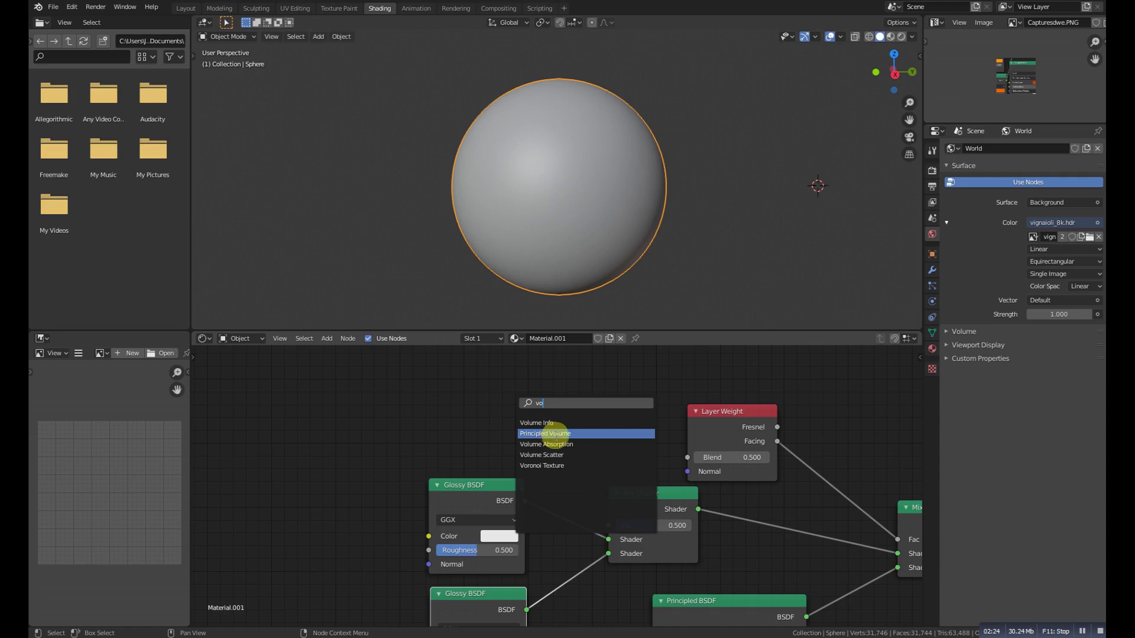
left_click(552, 465)
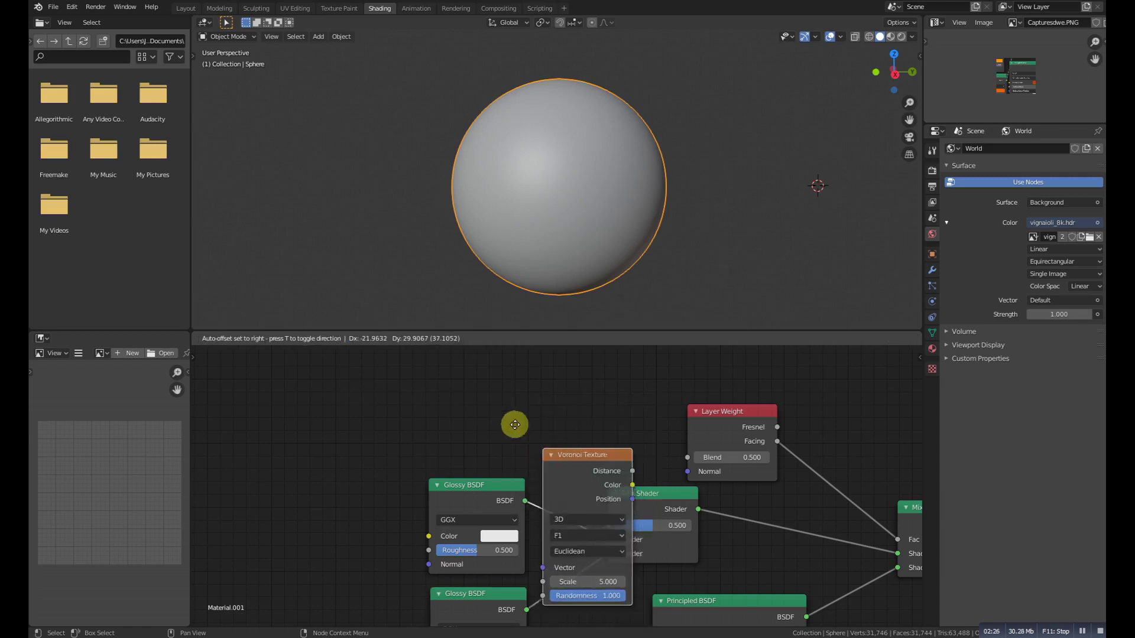
left_click(430, 591)
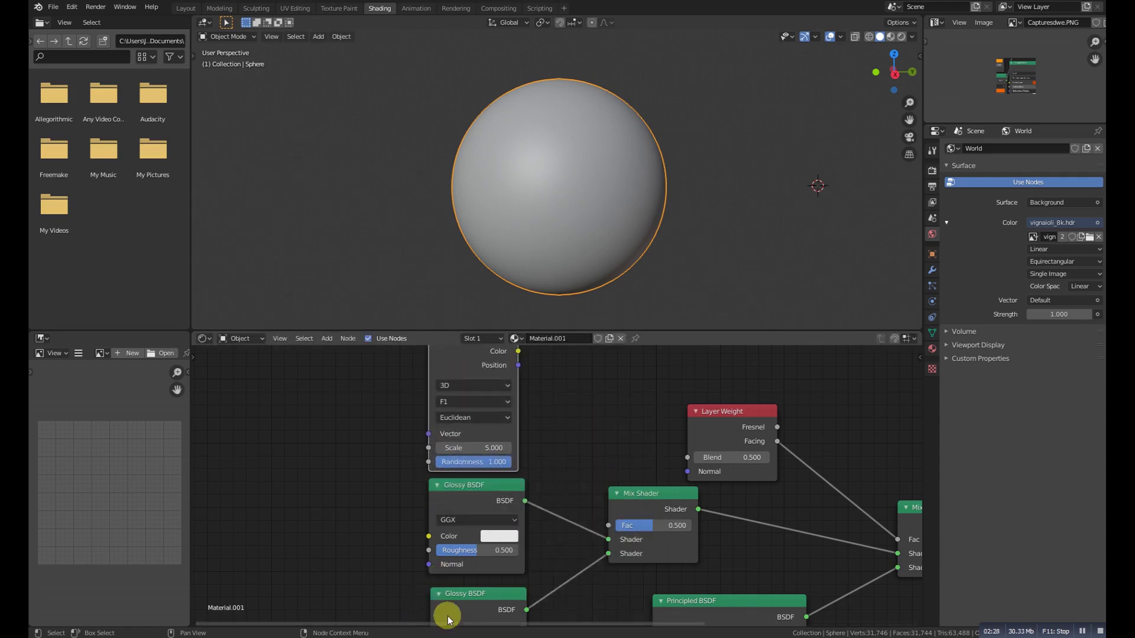
left_click(473, 450)
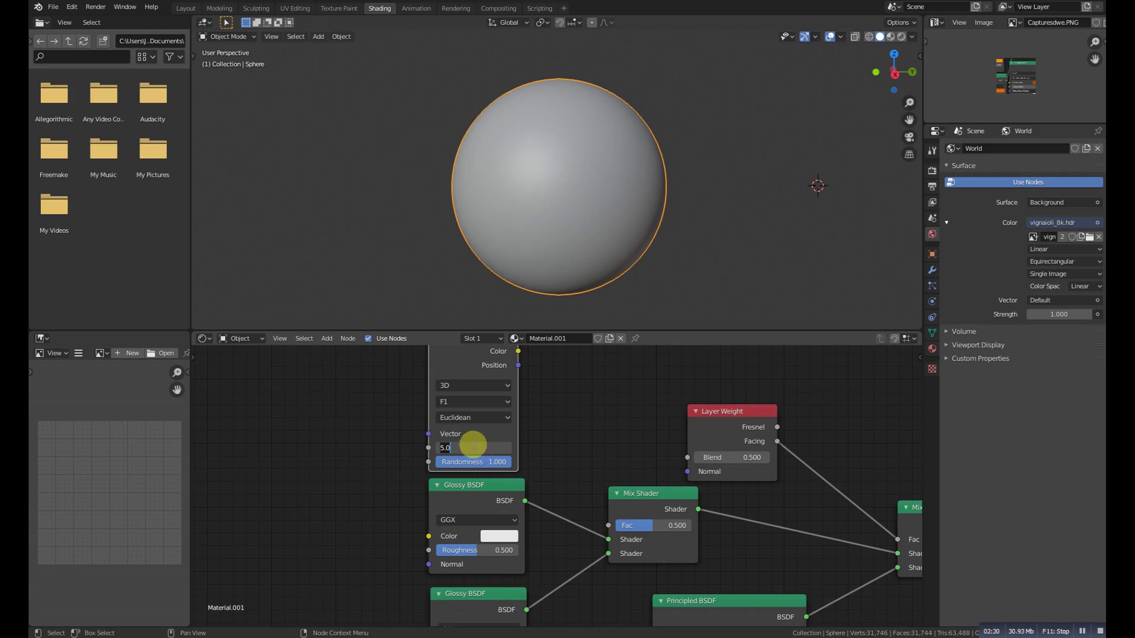
type("500")
key("Return")
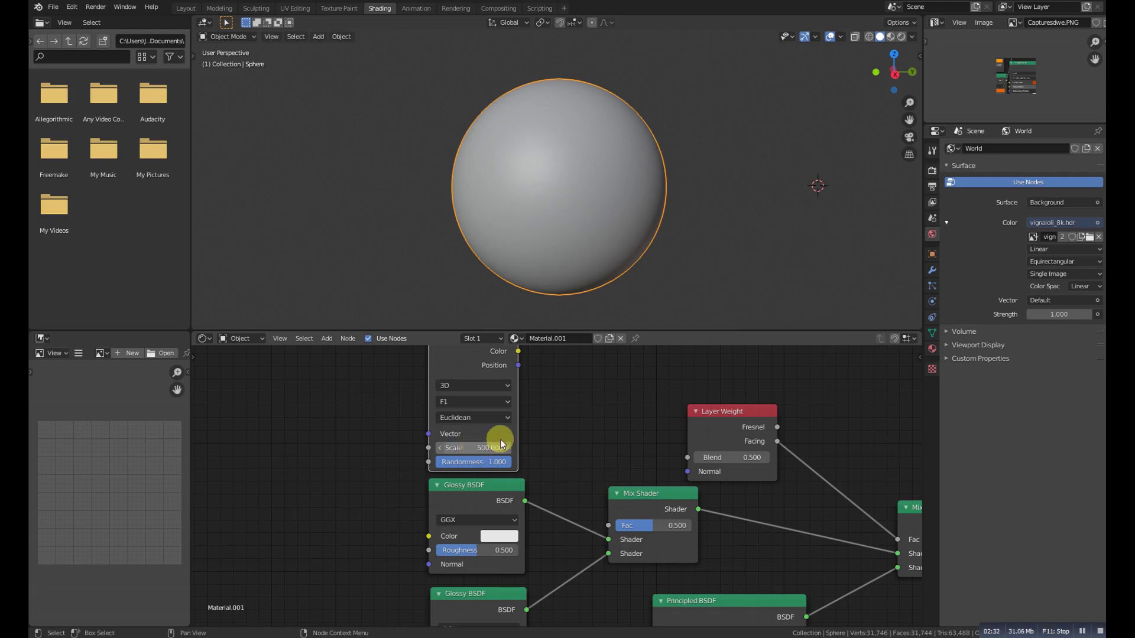
scroll(508, 378, "down", 2)
Step: Link the Voronoi Color output to the Mix Shader Fac and reframe the node graph
left_click_drag(530, 389, 594, 512)
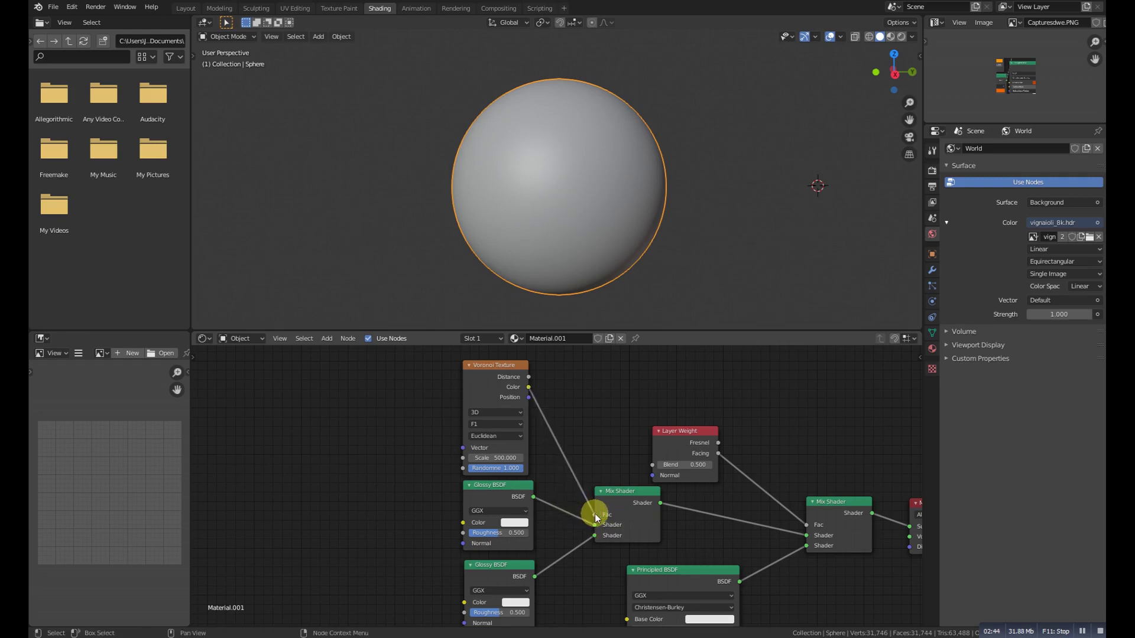
scroll(590, 508, "down", 4)
middle_click_drag(577, 487, 554, 463)
scroll(555, 463, "up", 3)
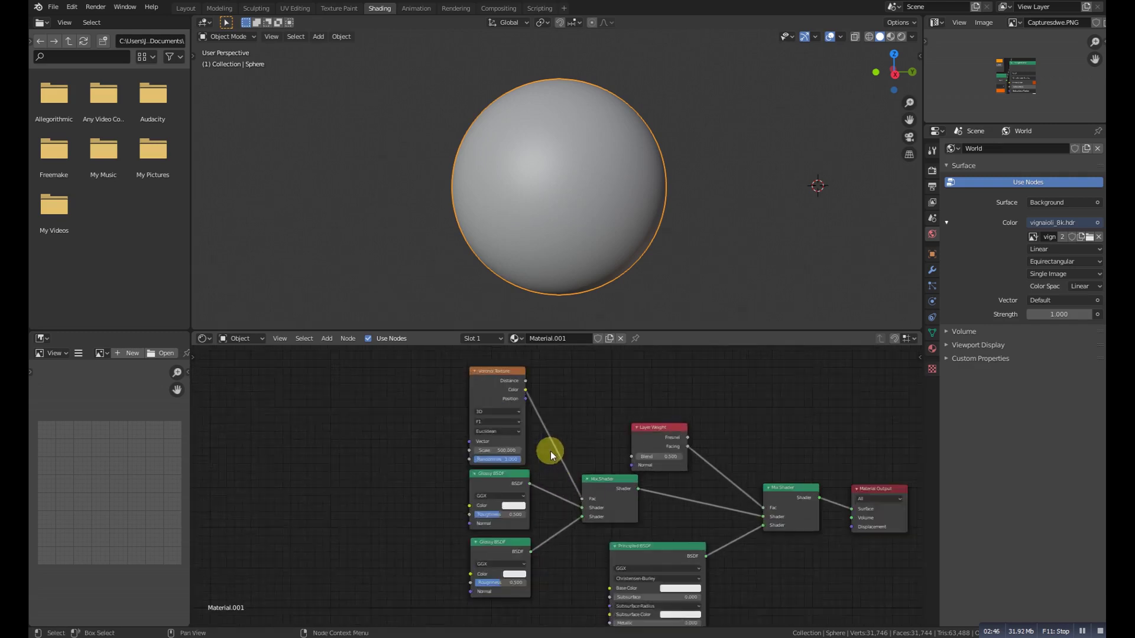
middle_click_drag(601, 570, 538, 405)
Step: Deselect the sphere, preview it in Rendered shading, then toggle back to Solid shading
key("alt+a")
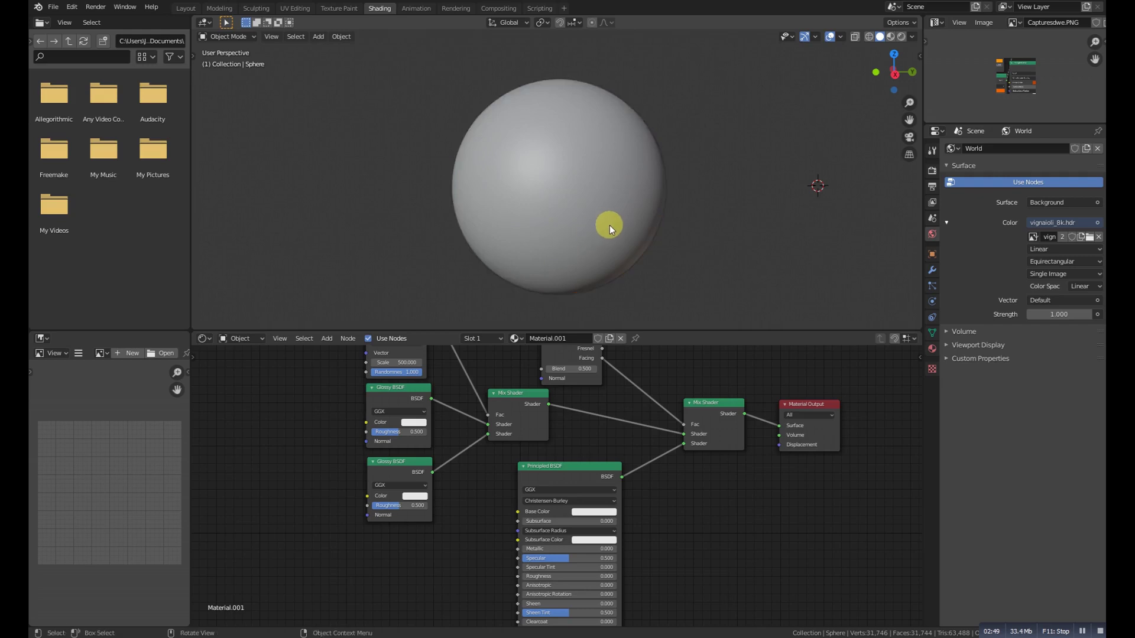
left_click(897, 35)
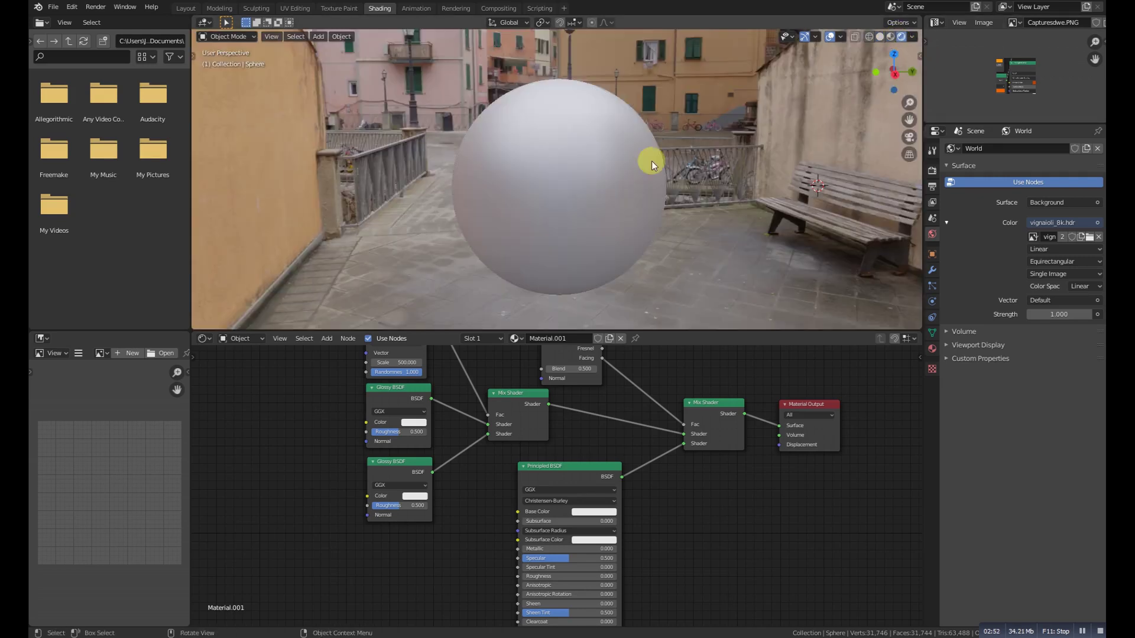
key("shift+z")
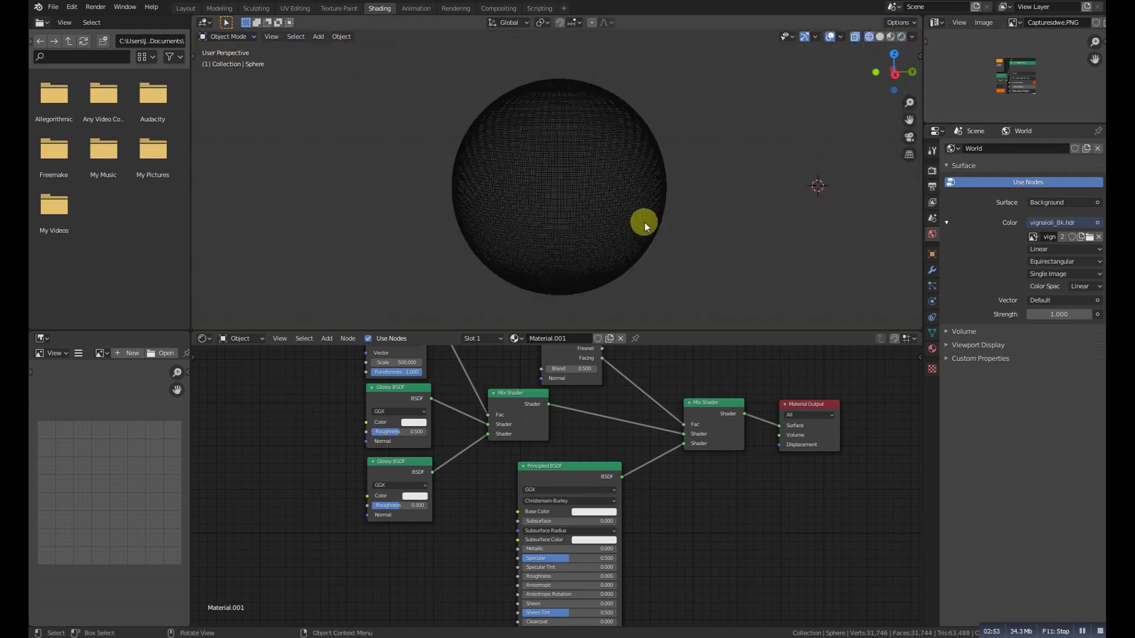
key("shift+z")
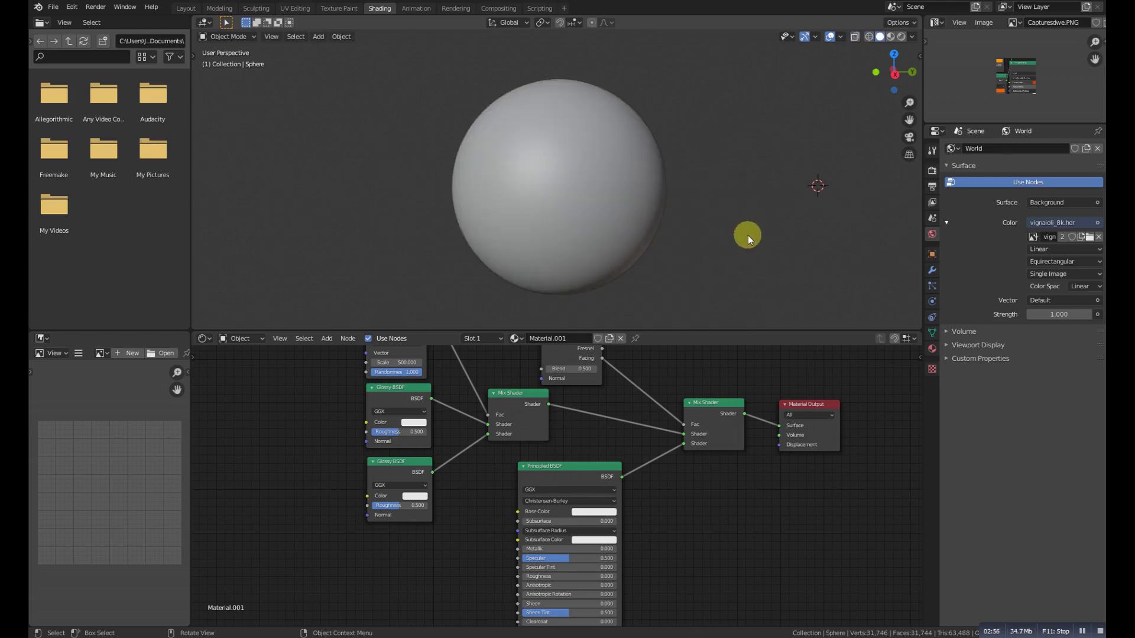
scroll(747, 235, "down", 5)
scroll(590, 514, "up", 4)
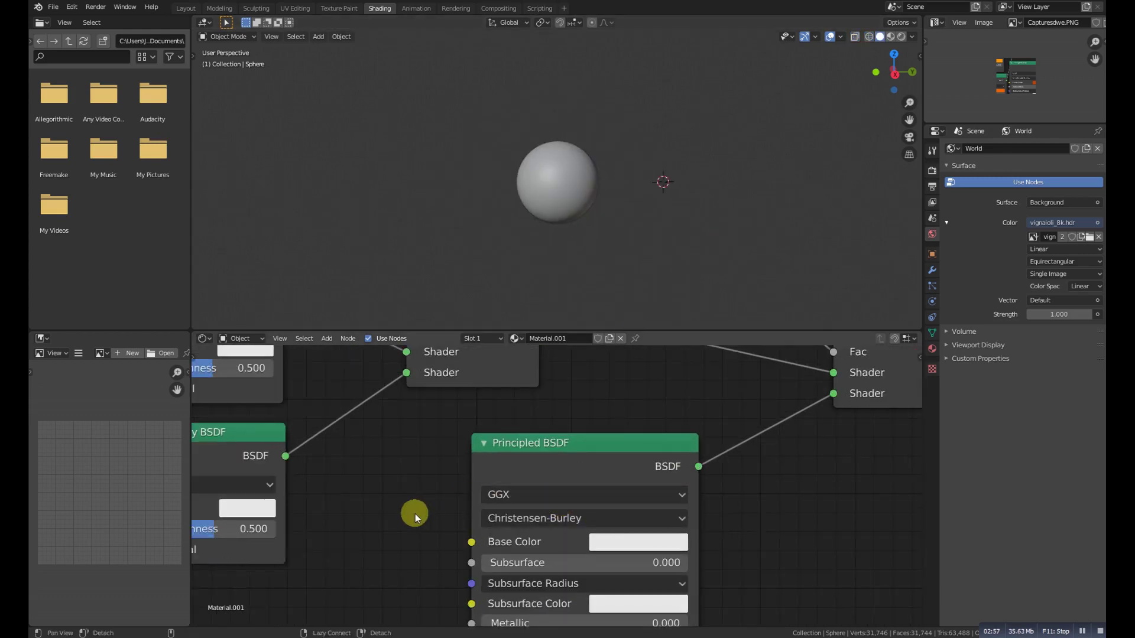
Step: Sample orange from the reference image into the Principled BSDF Base Color, giving hex BD4500
left_click(654, 542)
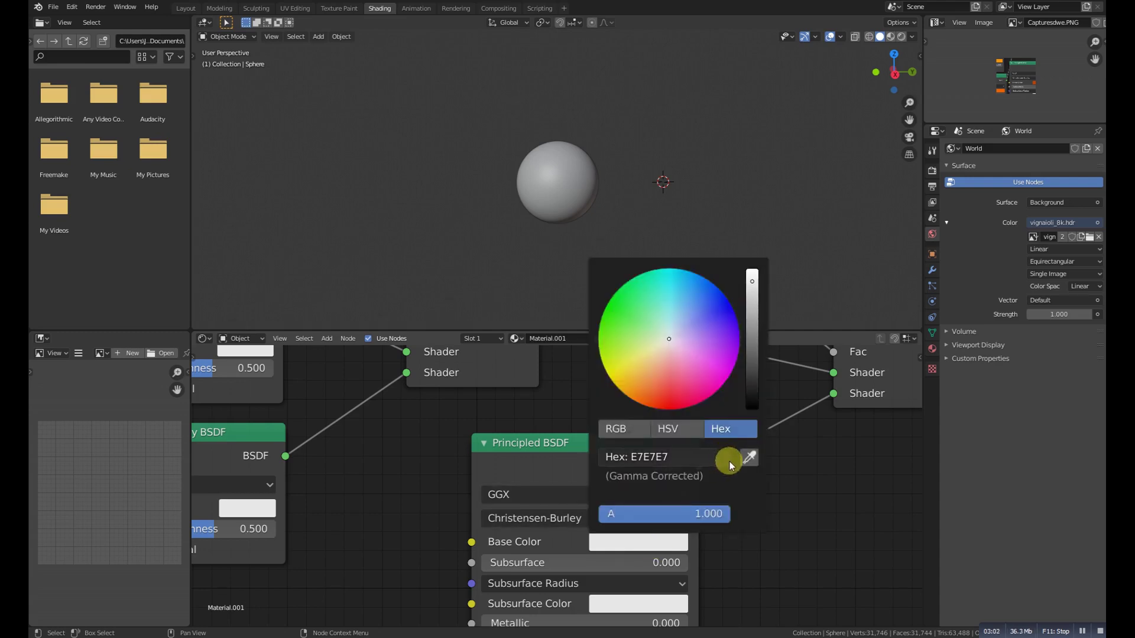
left_click(748, 457)
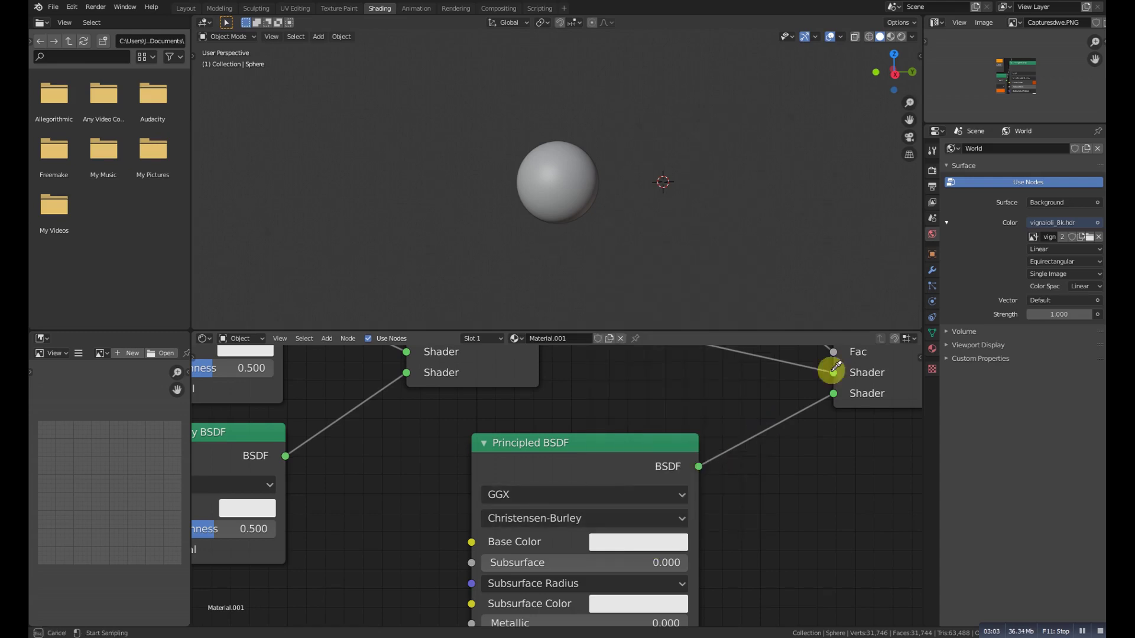
left_click(1037, 79)
scroll(440, 513, "down", 3)
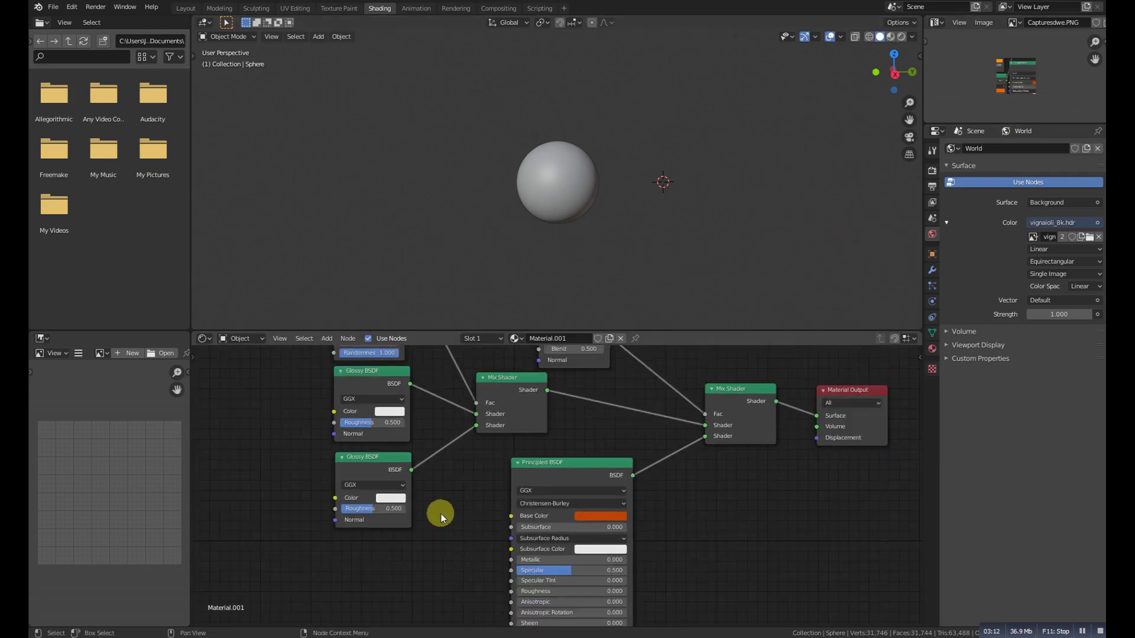
scroll(555, 508, "up", 2)
scroll(1045, 103, "up", 5)
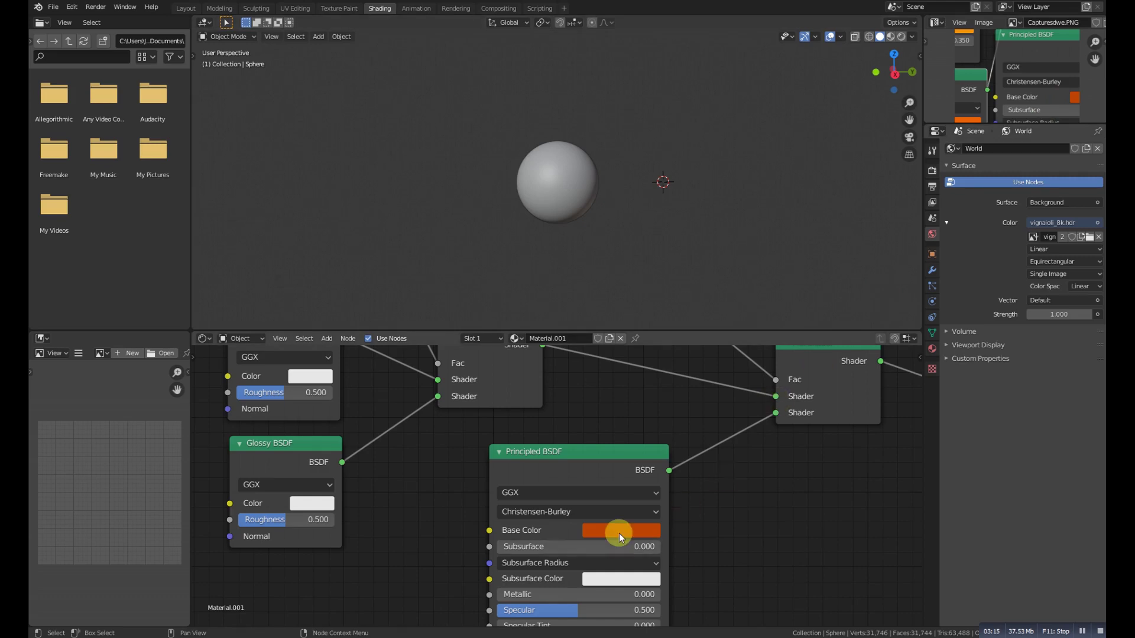
scroll(363, 488, "down", 3)
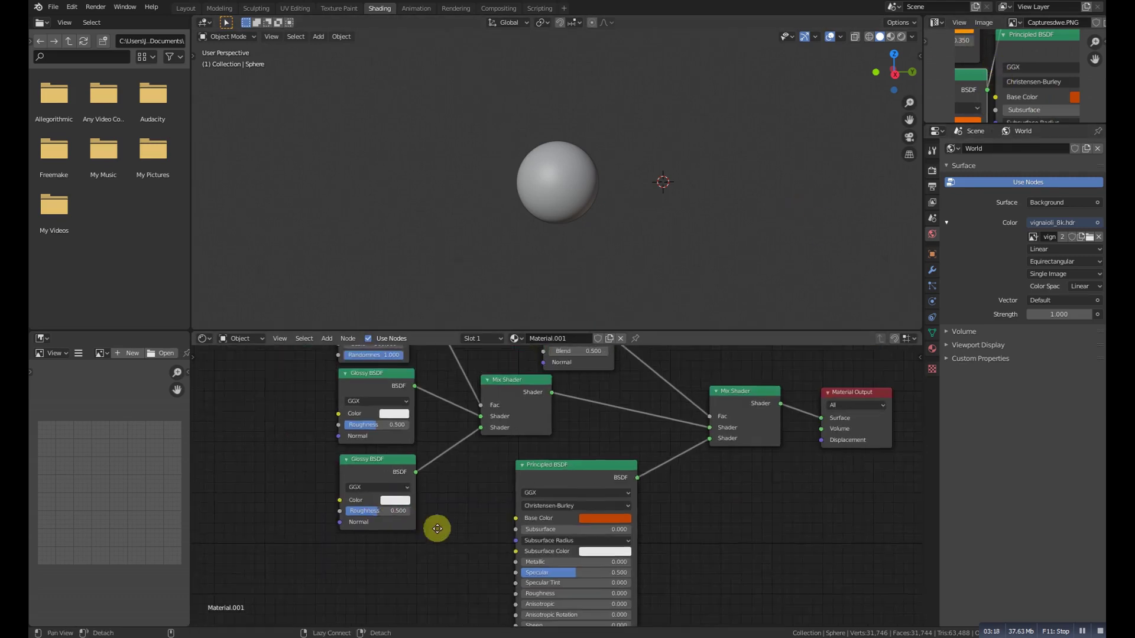
scroll(497, 538, "up", 3)
middle_click_drag(487, 512, 460, 415)
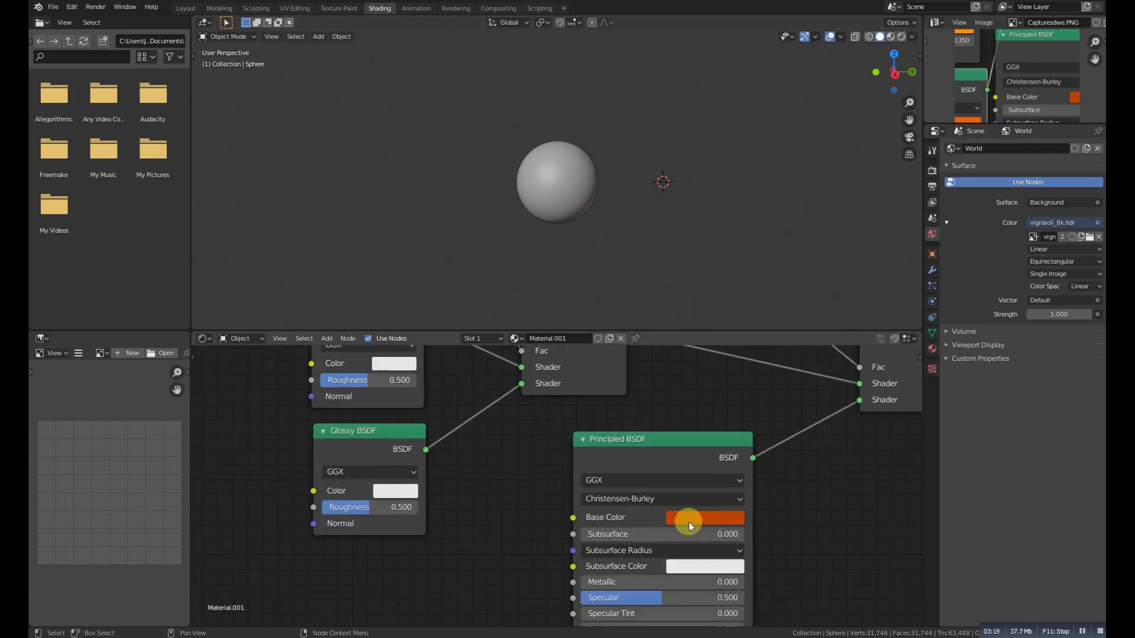
left_click(691, 516)
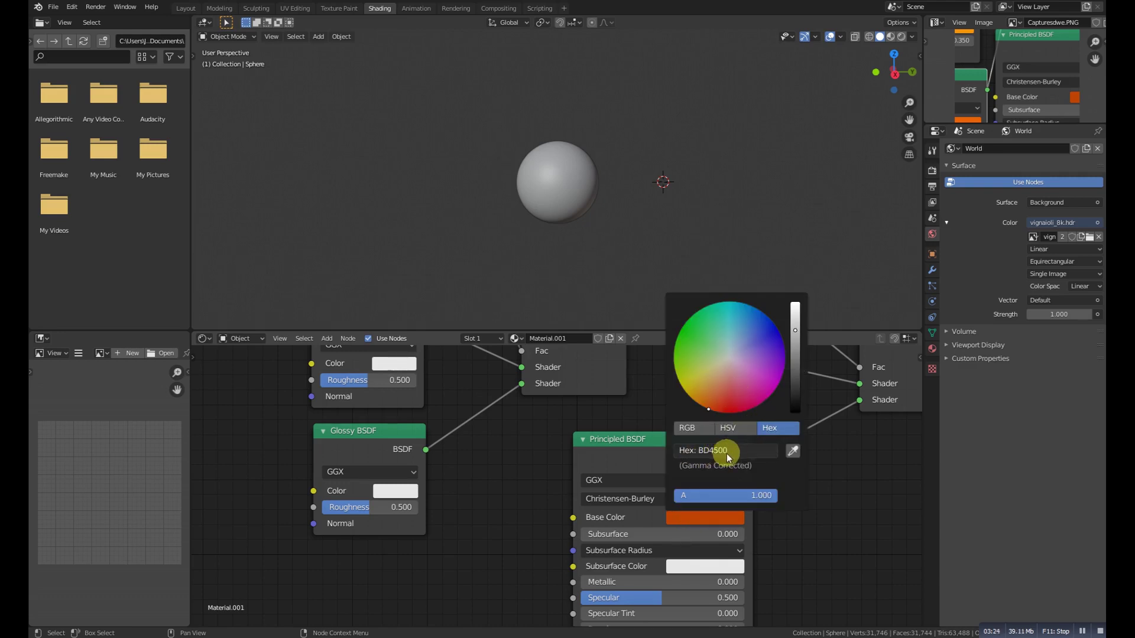
Step: Sample matching orange tones from the reference image into the upper and lower Glossy BSDF colours
middle_click_drag(551, 497, 636, 530)
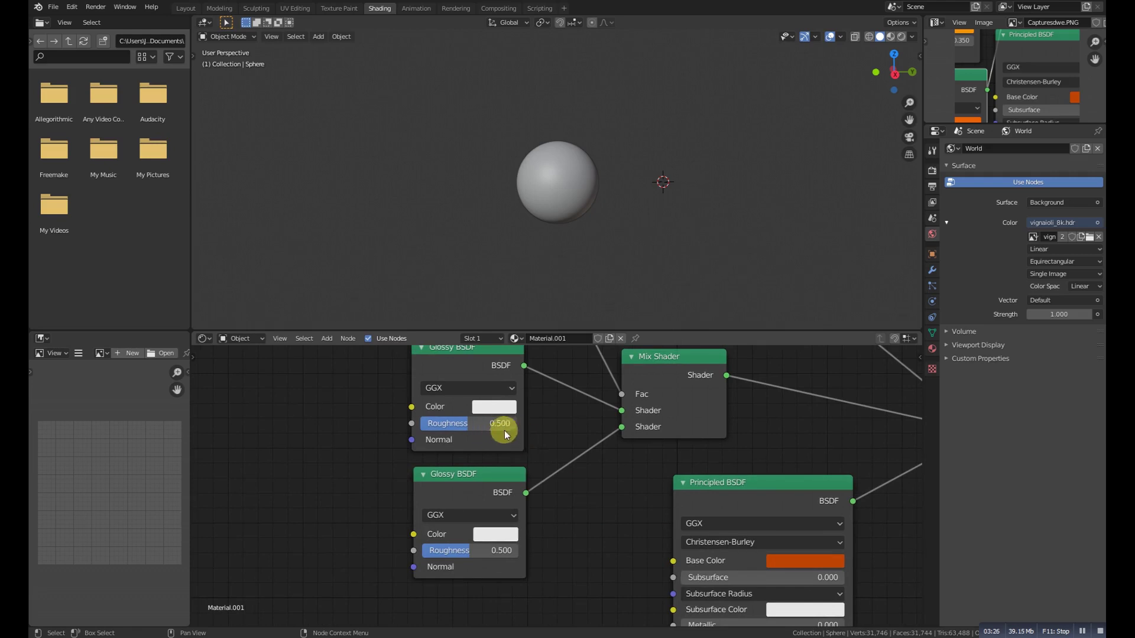
left_click(503, 406)
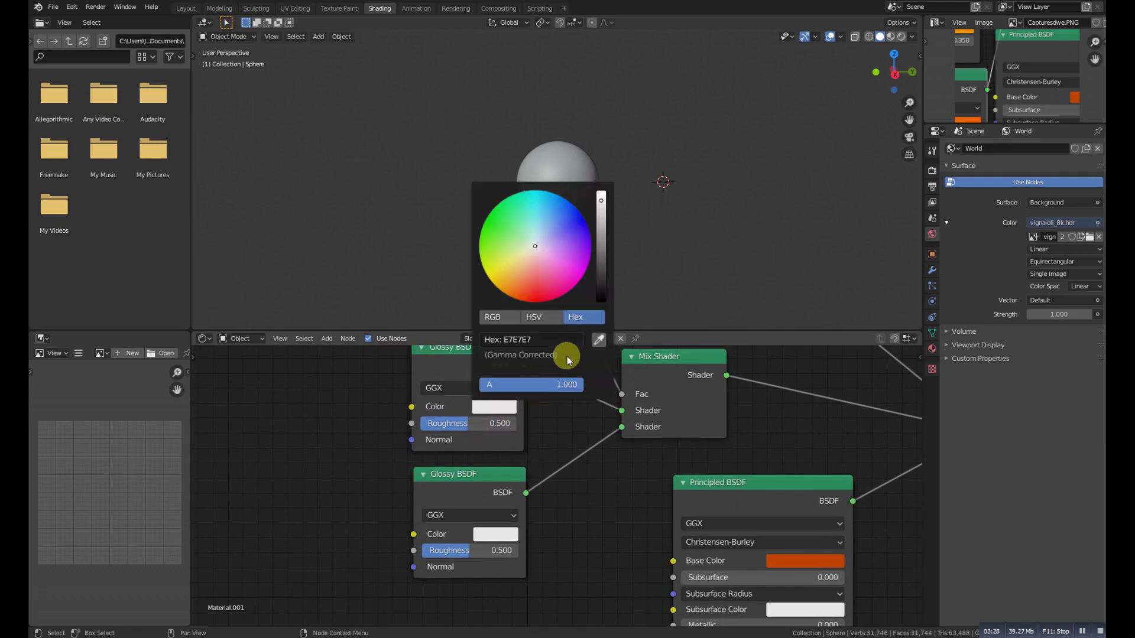
left_click(599, 338)
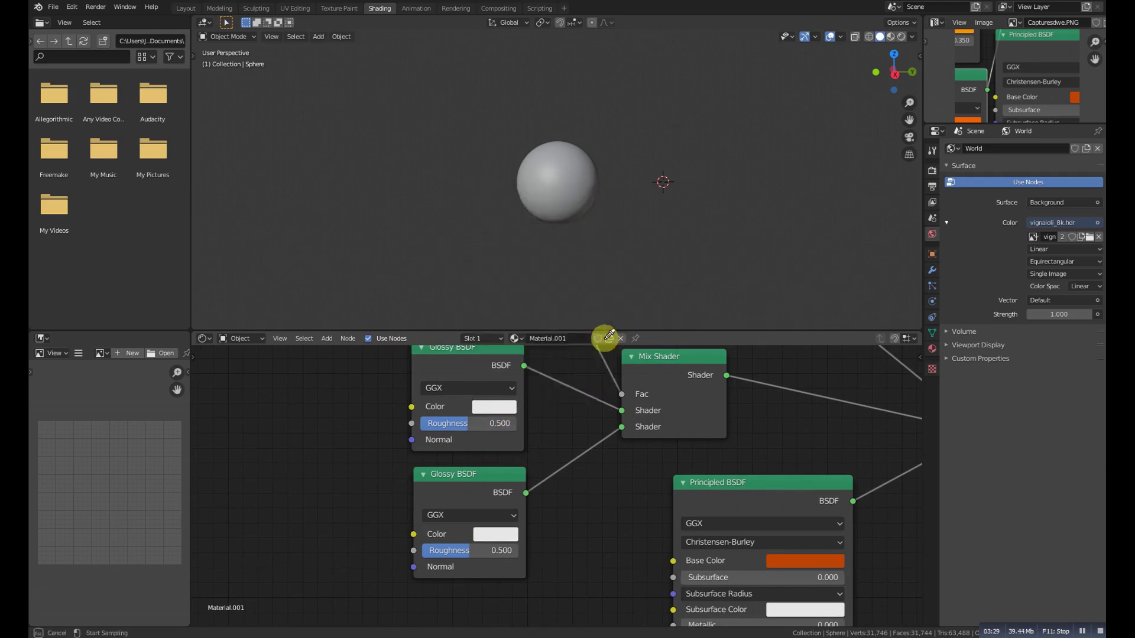
left_click(968, 31)
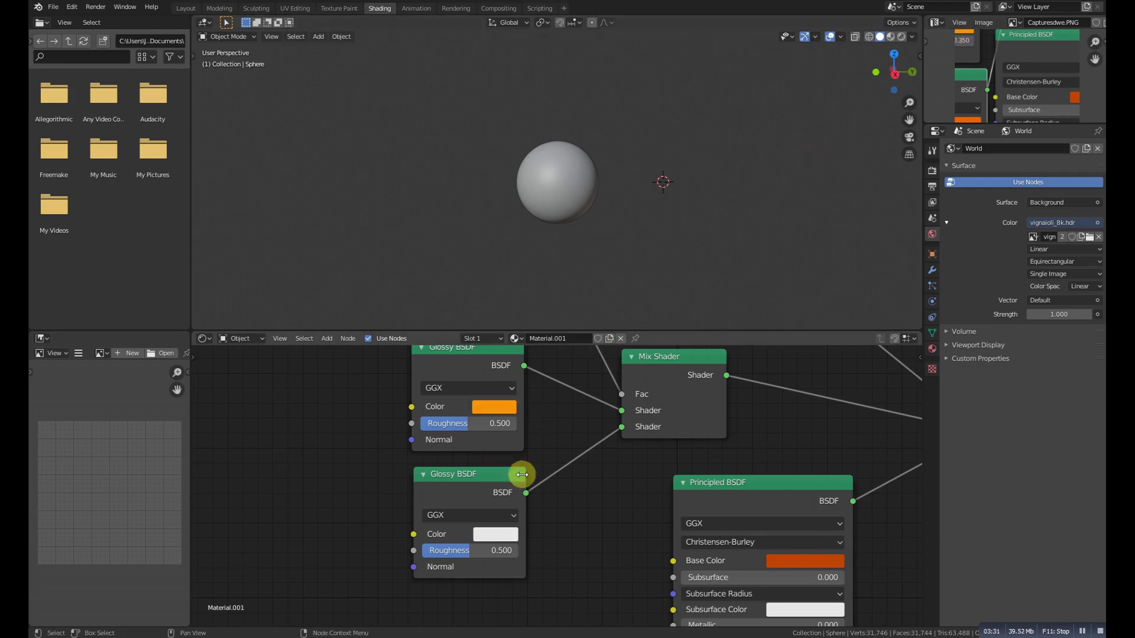
left_click(494, 534)
left_click(600, 466)
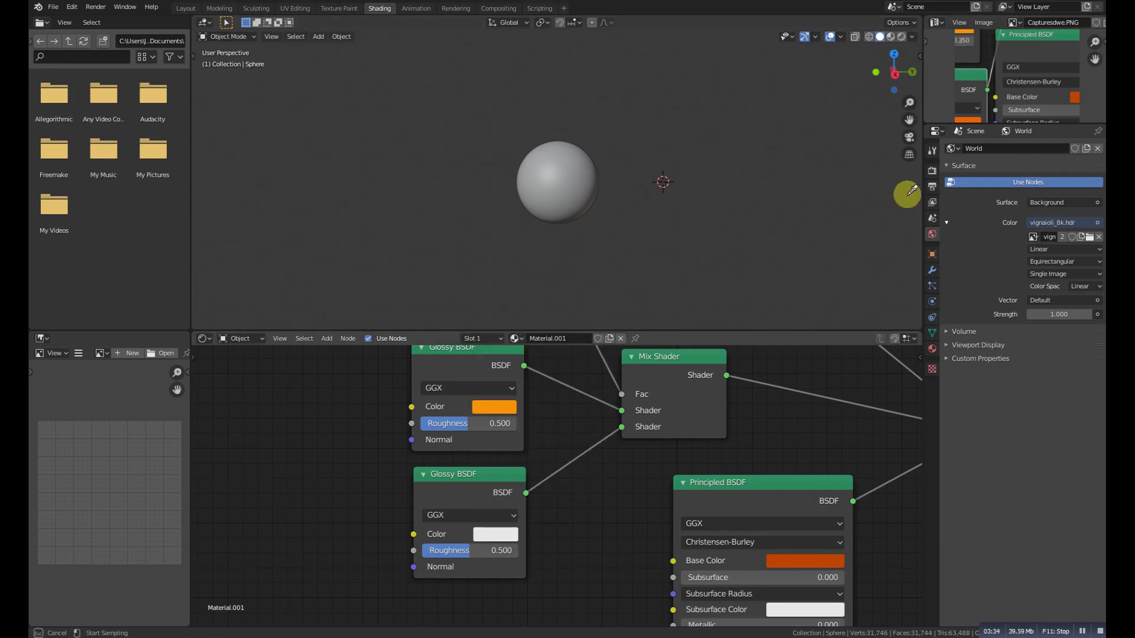
left_click(964, 118)
Step: Raise the Layer Weight node's Blend to 0.7
scroll(591, 509, "down", 3)
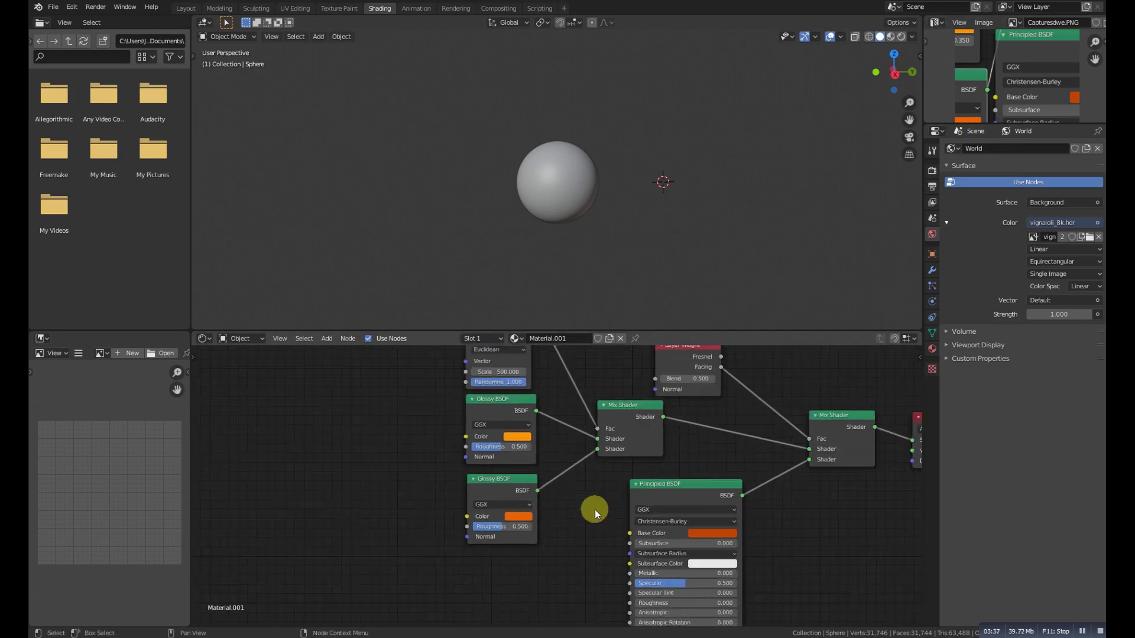
middle_click_drag(589, 528, 540, 578)
scroll(612, 506, "up", 5)
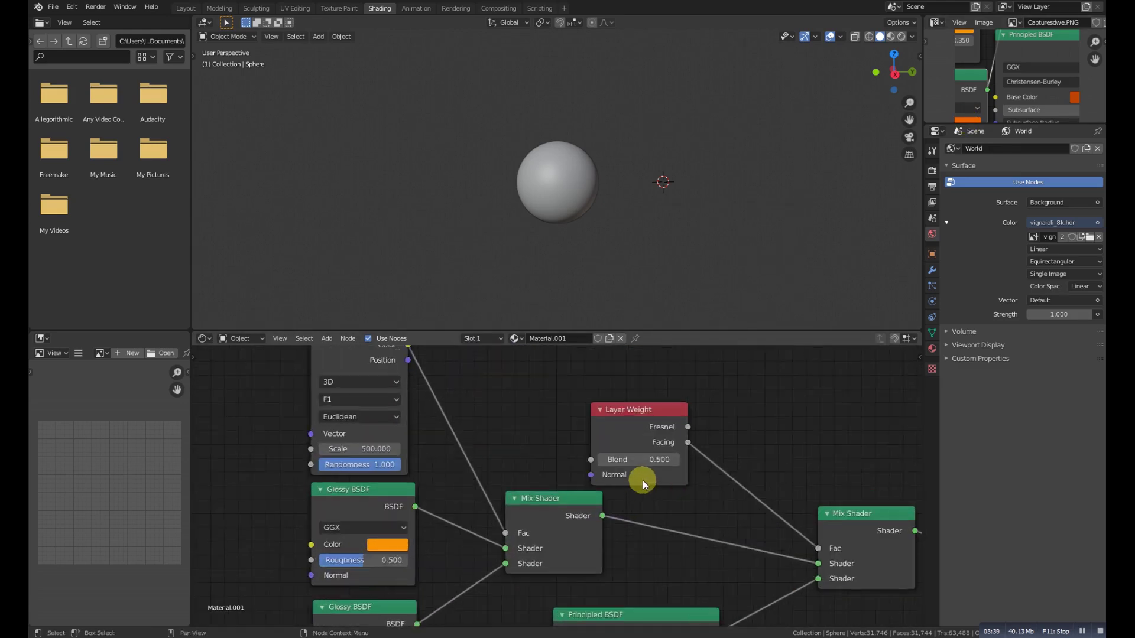
scroll(749, 441, "up", 2, "ctrl")
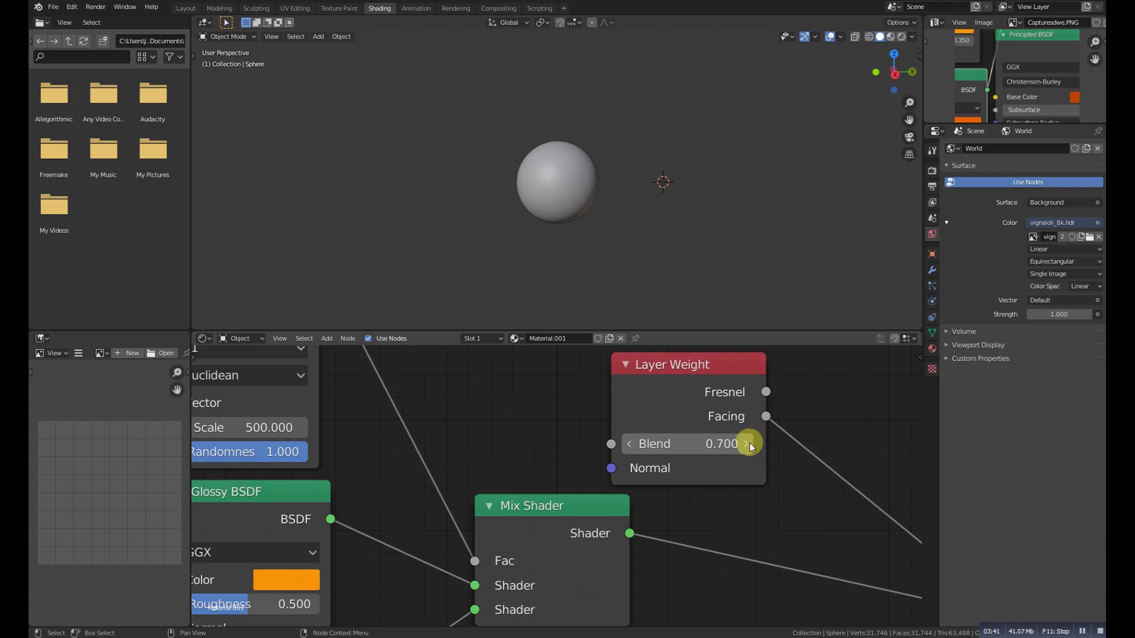
scroll(537, 473, "down", 2)
Step: Set Glossy roughness to 0.35 on the upper node and 0.4 on the lower node
middle_click_drag(537, 473, 631, 387)
scroll(524, 446, "up", 4)
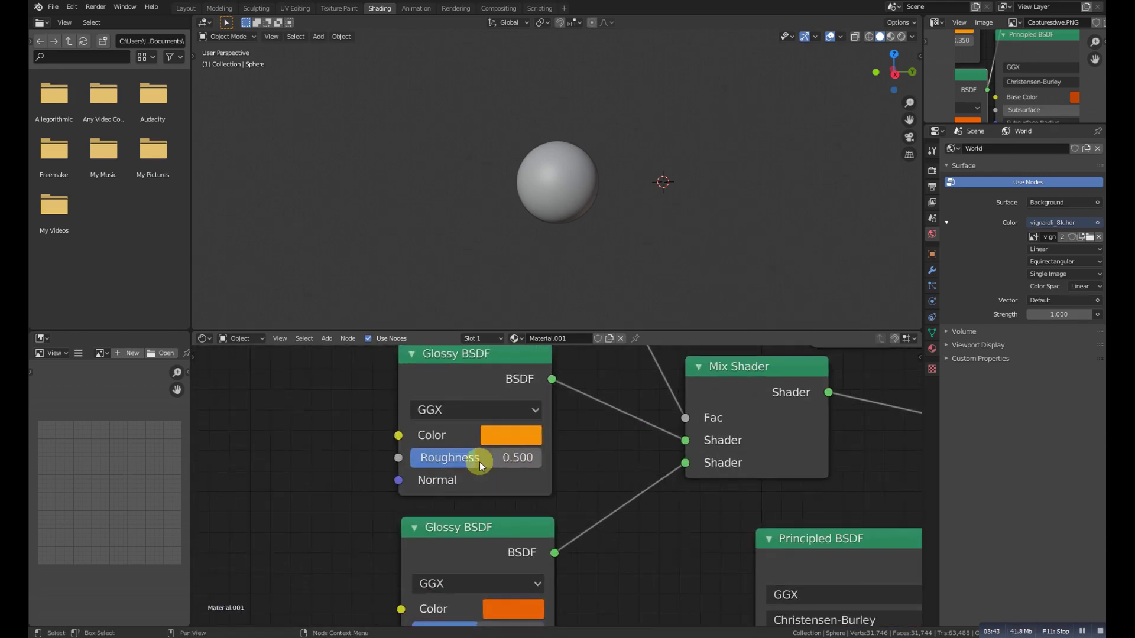
left_click(482, 451)
type("0.3")
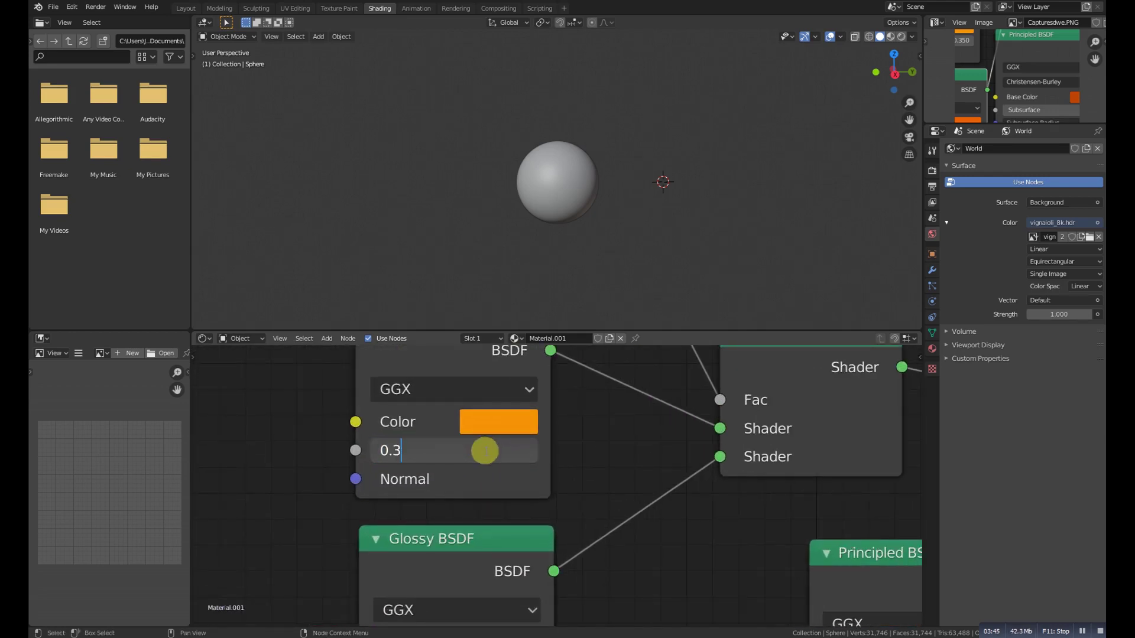
type("5")
key("Return")
scroll(593, 470, "down", 3)
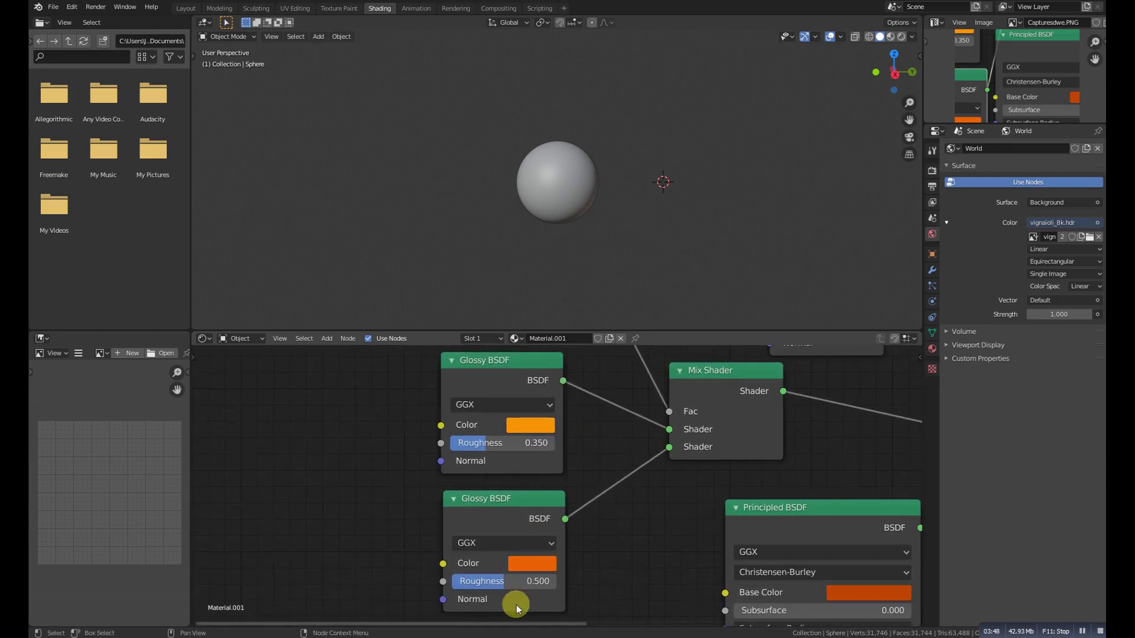
left_click(516, 584)
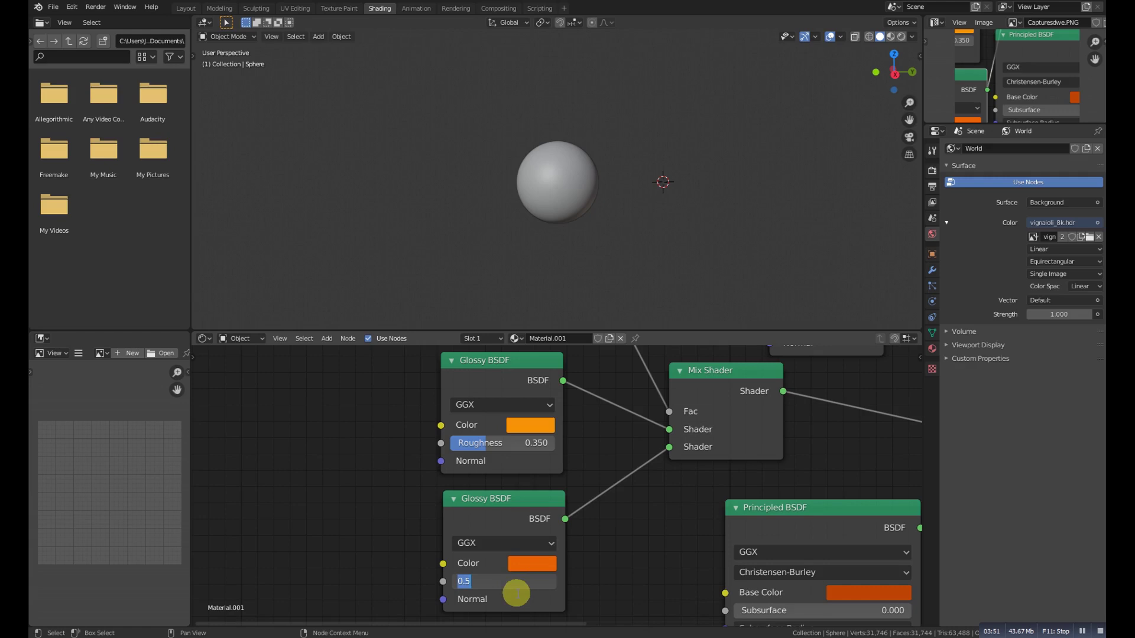
type(".4")
key("Return")
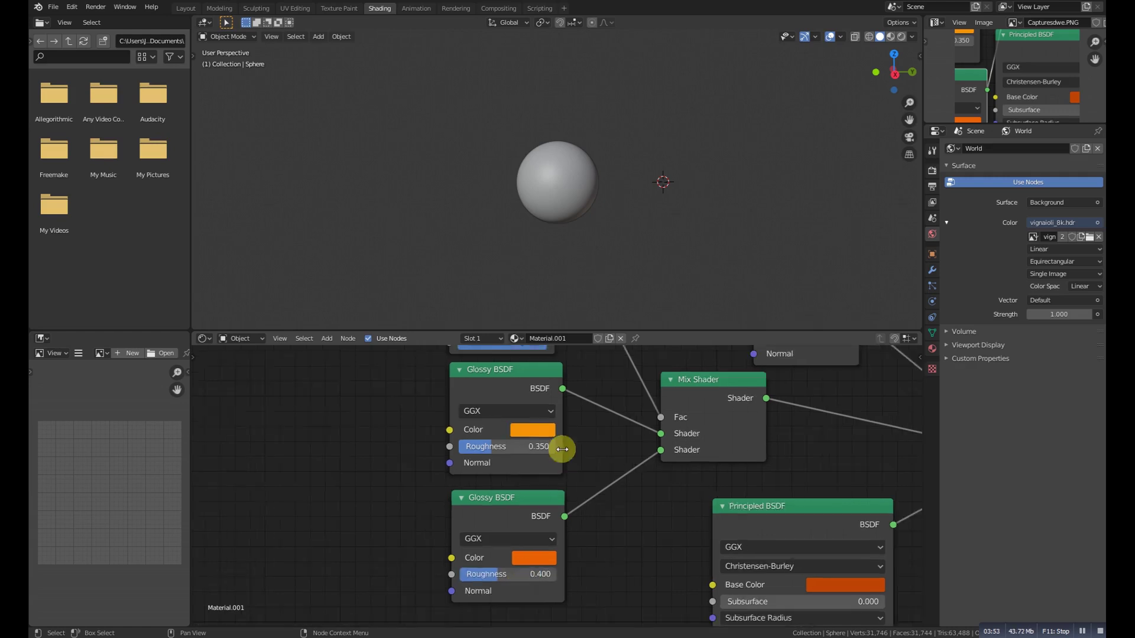
middle_click_drag(562, 448, 585, 537, "ctrl")
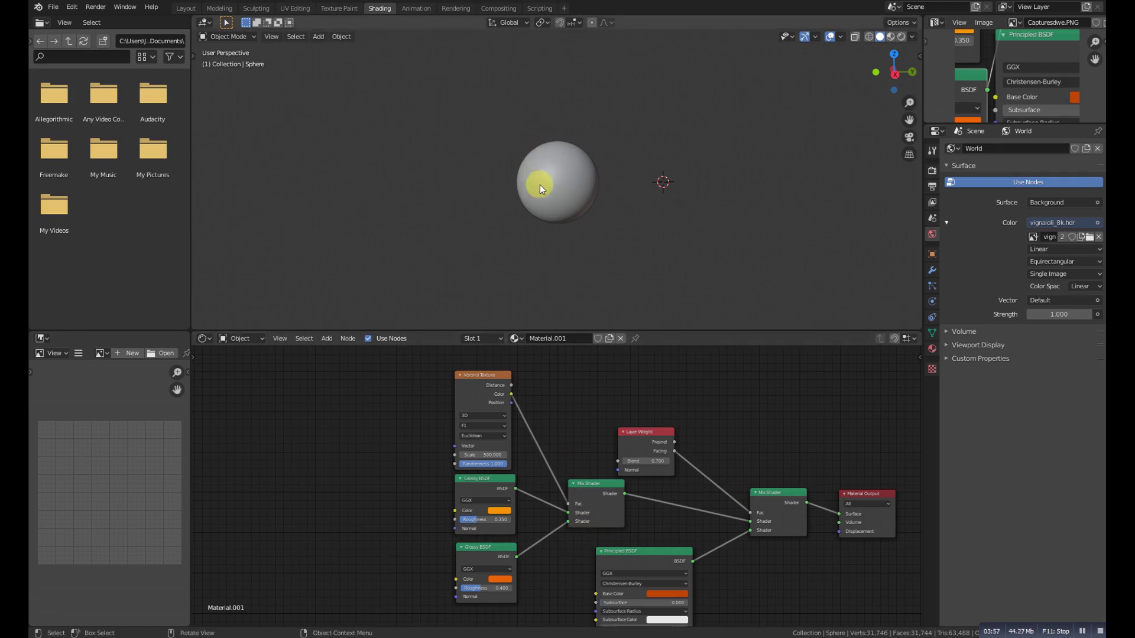
Step: Switch the viewport to Rendered shading and orbit around the orange sphere
left_click(572, 147)
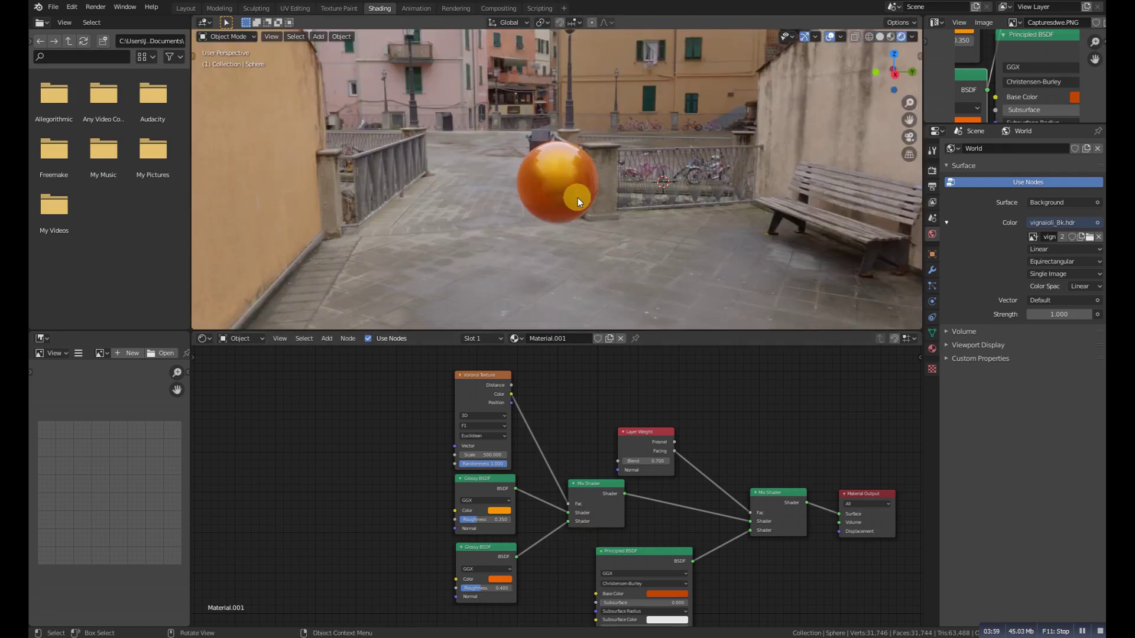
scroll(578, 199, "up", 6)
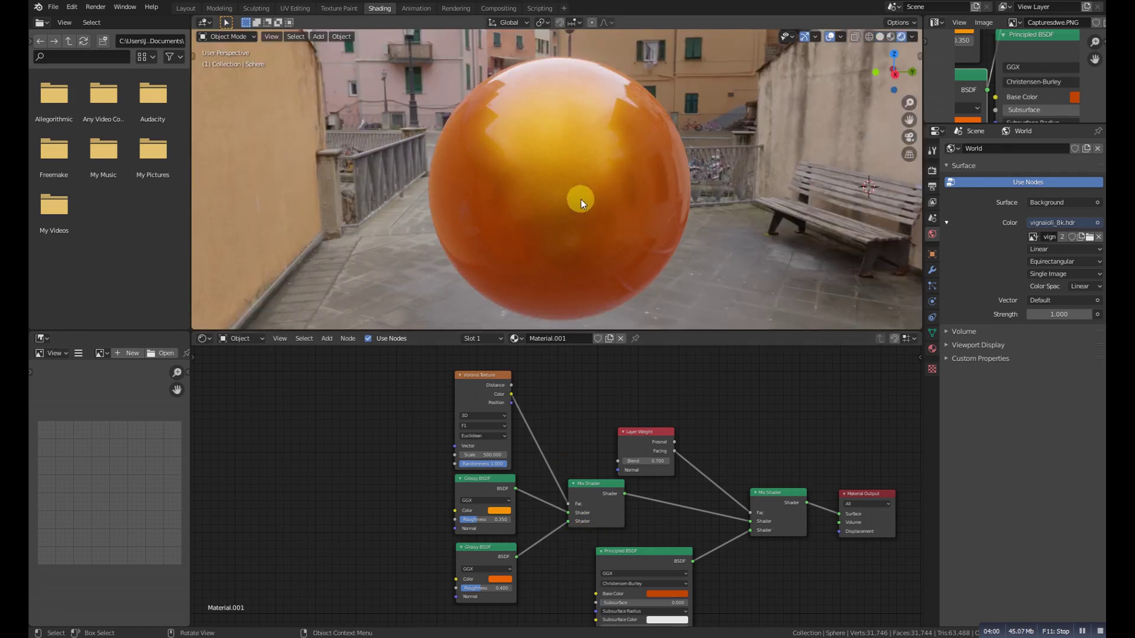
scroll(580, 200, "down", 3)
middle_click_drag(626, 223, 626, 255)
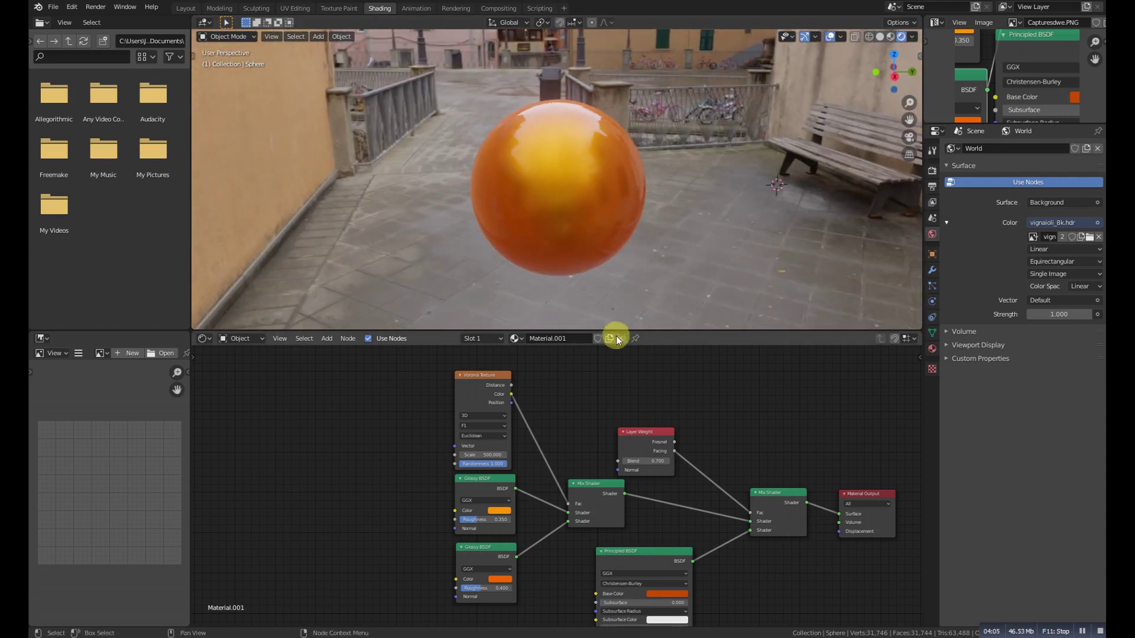
Step: Tweak the Principled BSDF Roughness and re-inspect the glossy flaked sphere from another angle
middle_click_drag(674, 511, 655, 372)
scroll(595, 500, "up", 2)
scroll(595, 499, "up", 2)
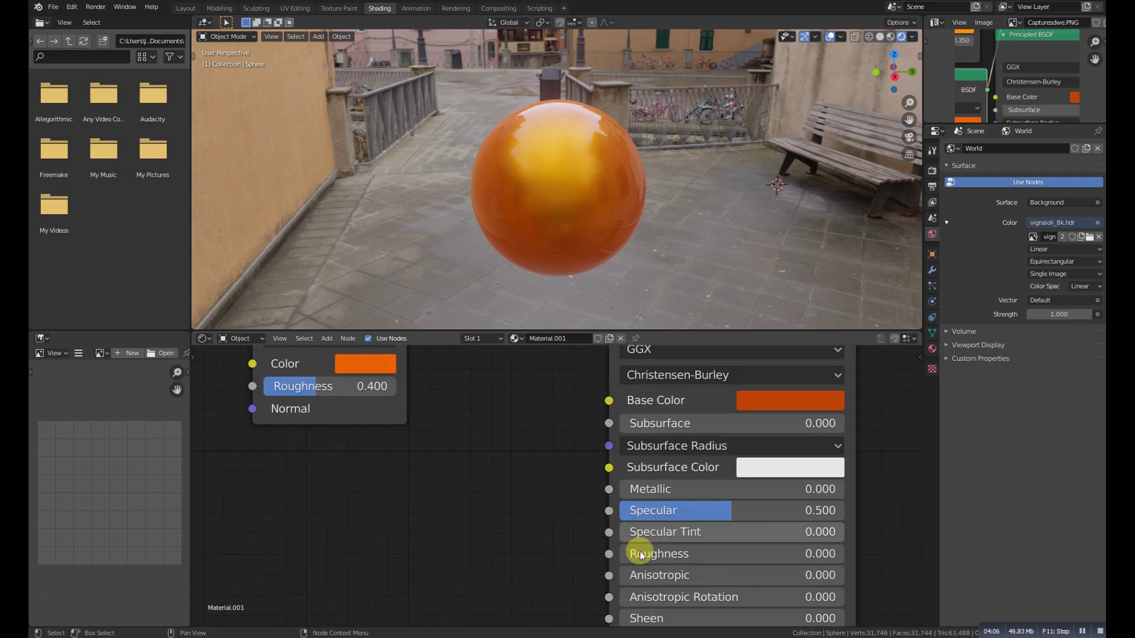
mouse_move(632, 553)
left_mouse_down()
mouse_move(684, 554)
mouse_move(618, 555)
left_mouse_up()
scroll(517, 464, "down", 3)
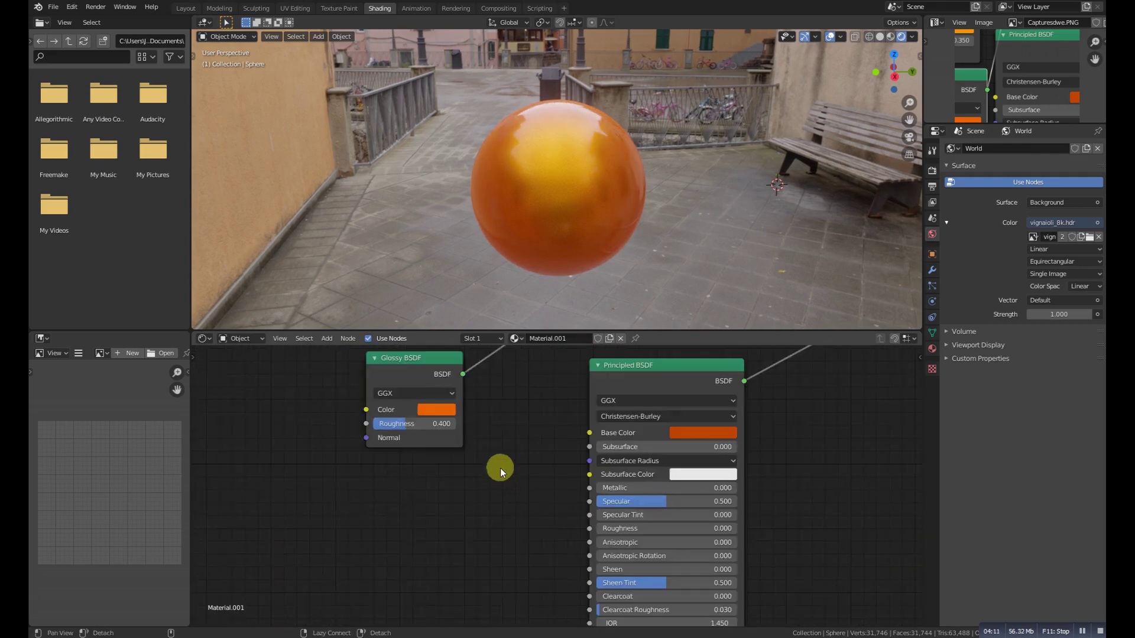
scroll(542, 457, "down", 2)
scroll(512, 532, "down", 3)
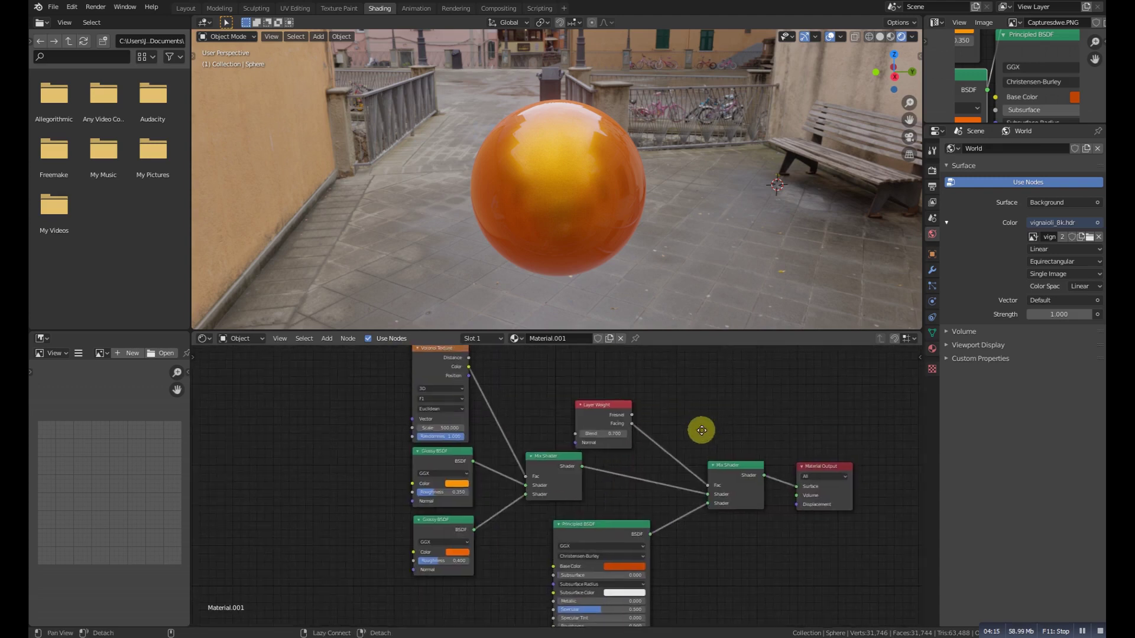
middle_click_drag(708, 462, 679, 499)
scroll(629, 237, "down", 3)
middle_click_drag(628, 237, 605, 261)
scroll(562, 226, "up", 5)
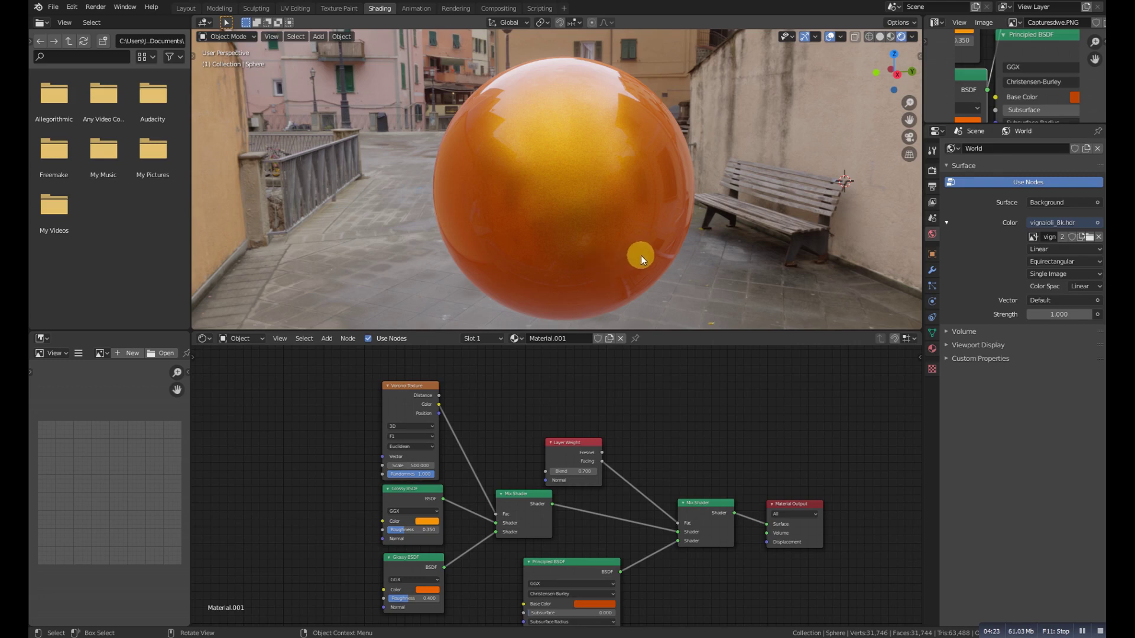
Step: Change the render engine from Eevee to Cycles and preview the sphere in Rendered shading
key("shift+z")
left_click(929, 175)
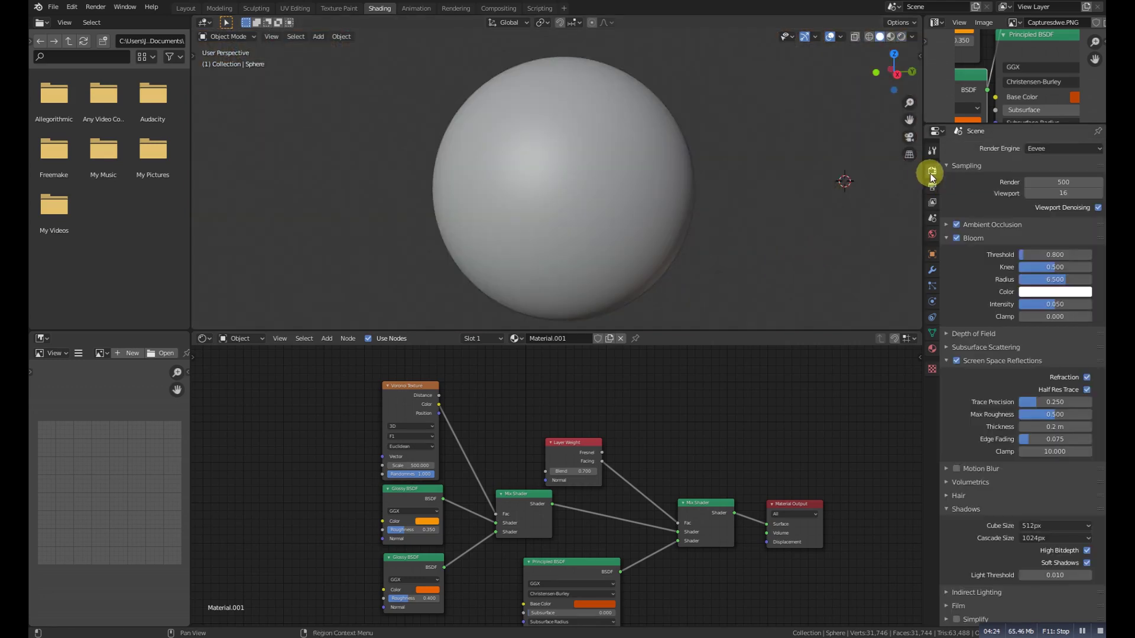
left_click(1060, 150)
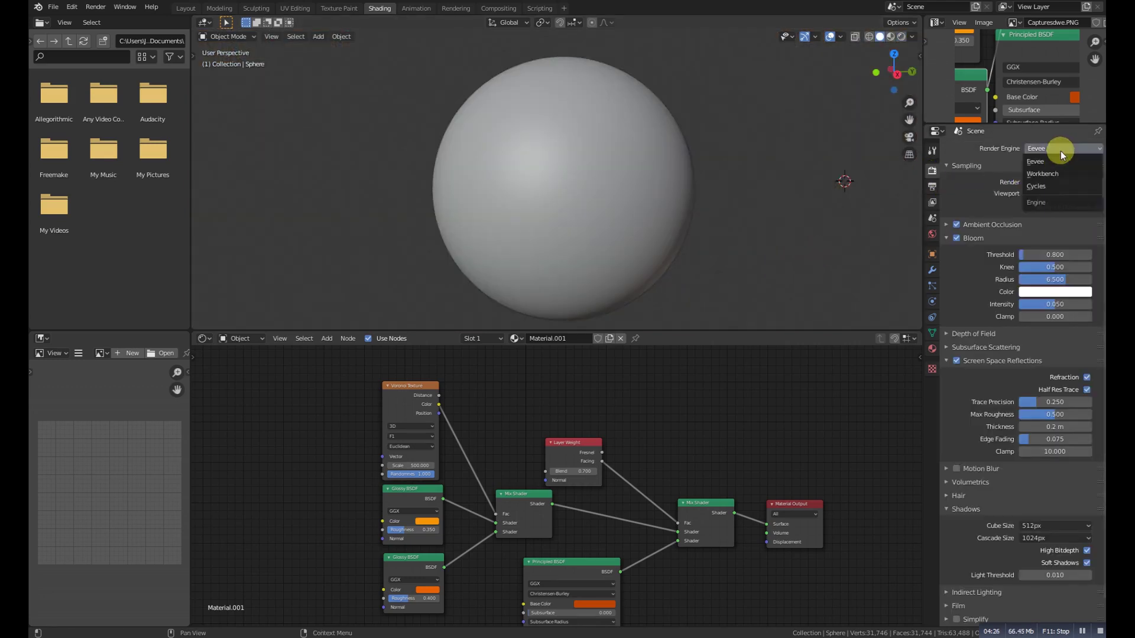
left_click(1041, 186)
key("shift+z")
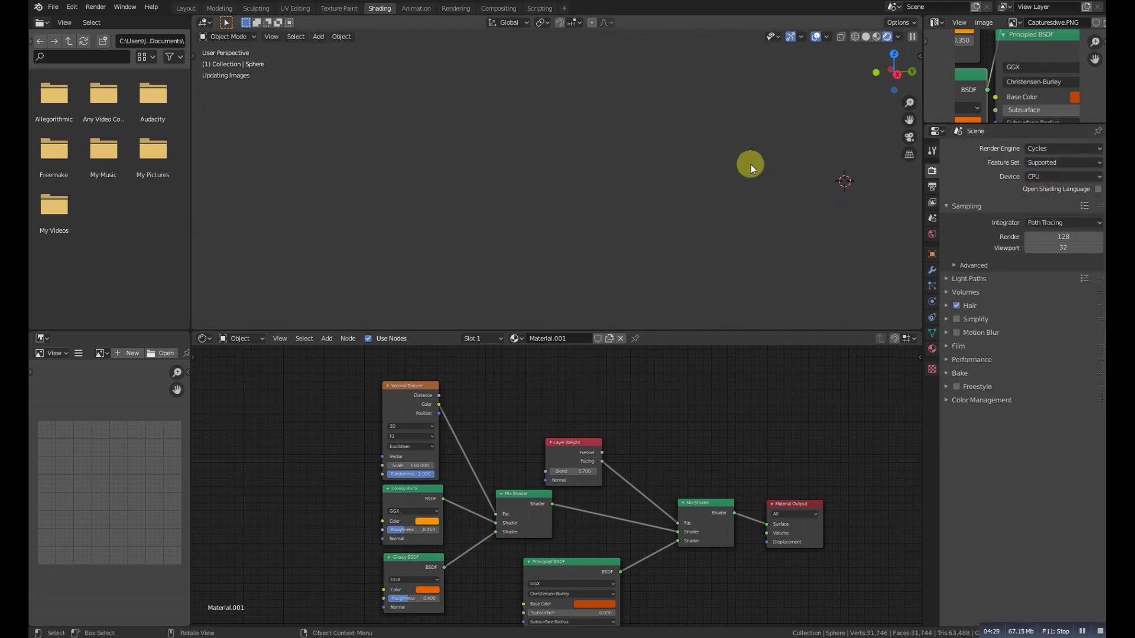